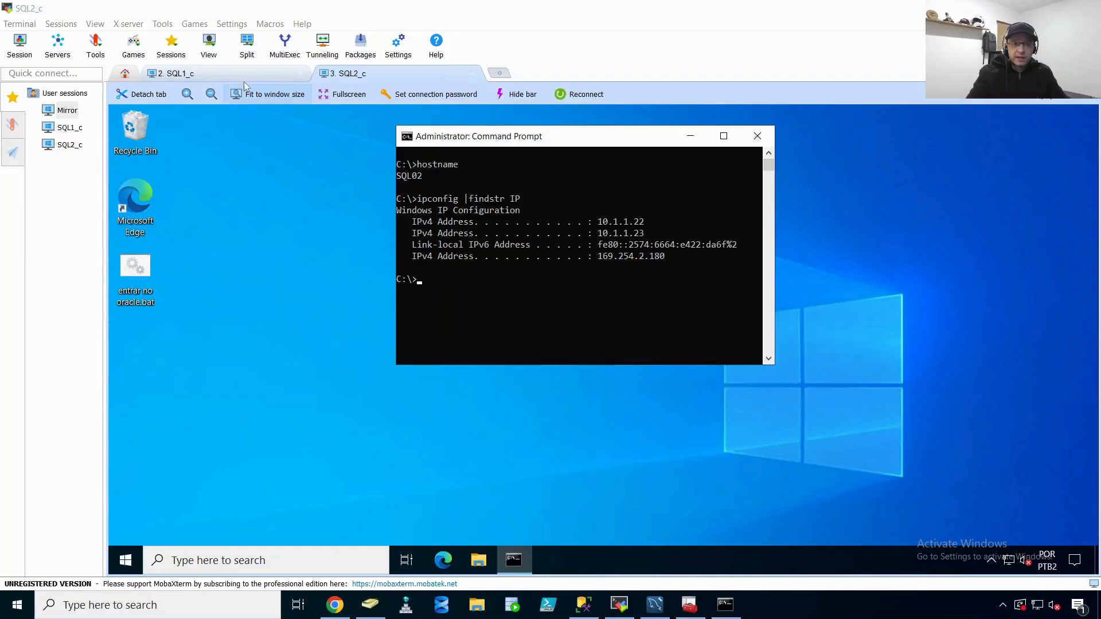
Step: Switch to the SQL1 session and inspect the clu_sql.jmc.corp cluster's nodes and roles in Failover Cluster Manager
click(270, 72)
click(376, 77)
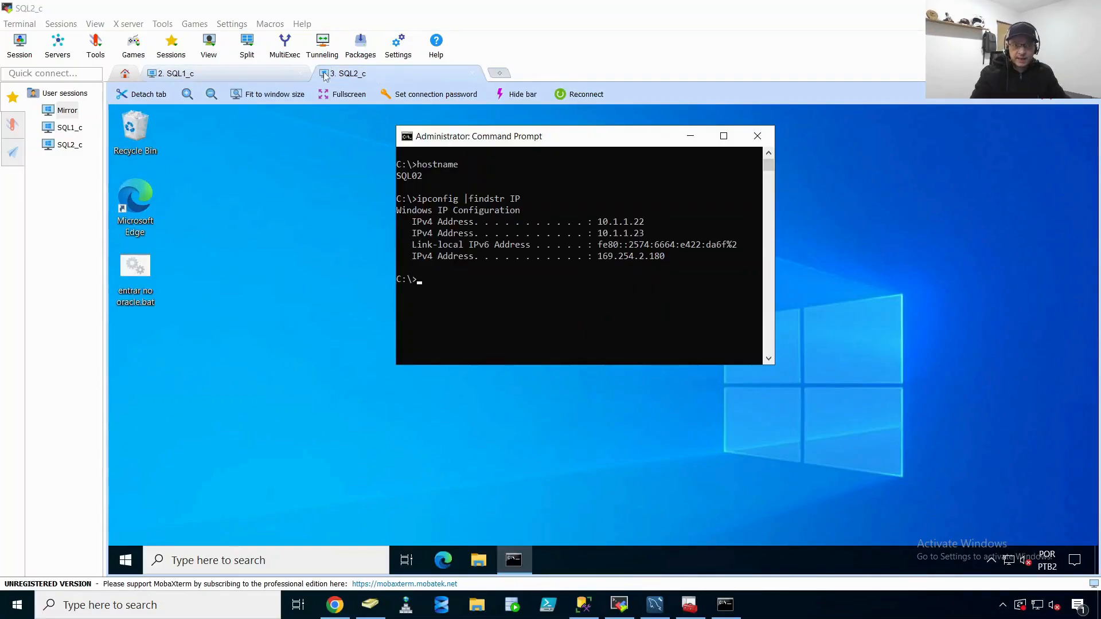
click(312, 224)
click(257, 74)
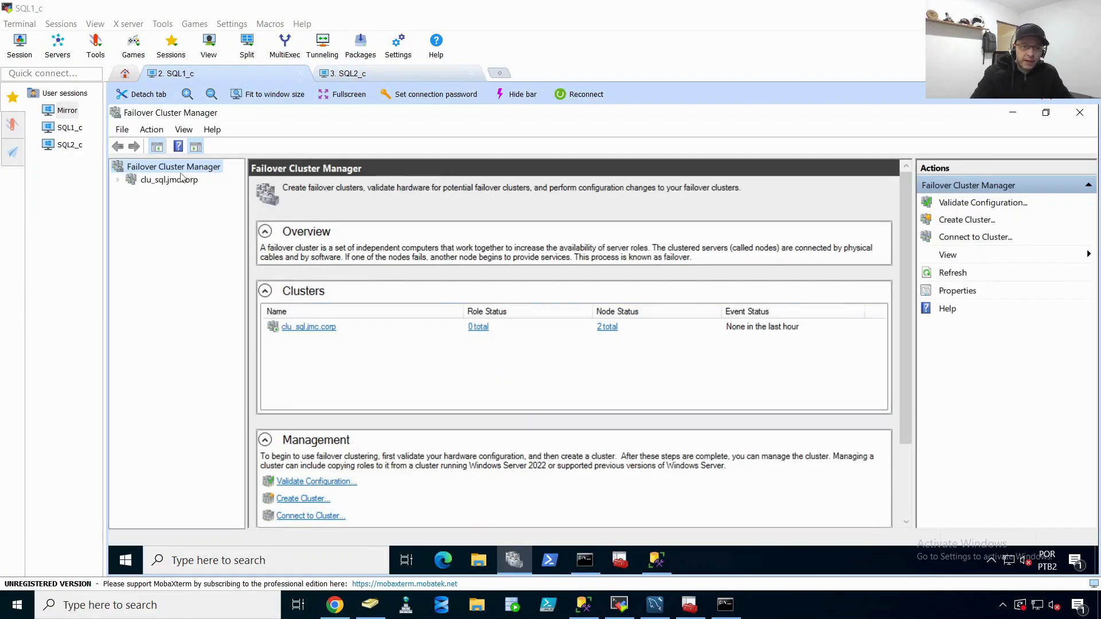
click(172, 181)
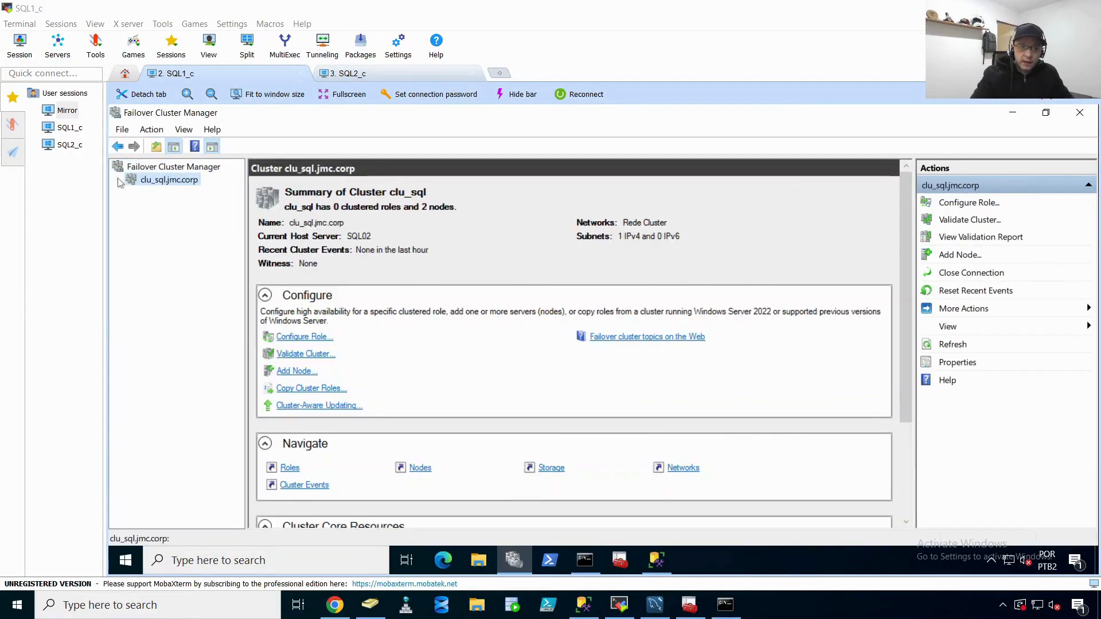
click(118, 181)
click(160, 206)
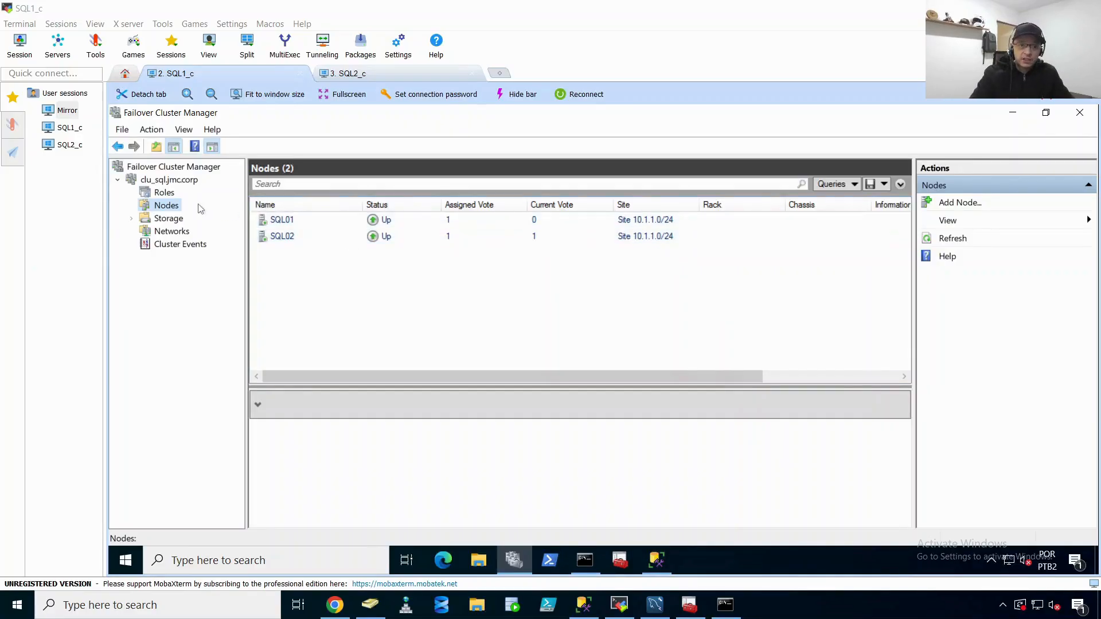
click(164, 193)
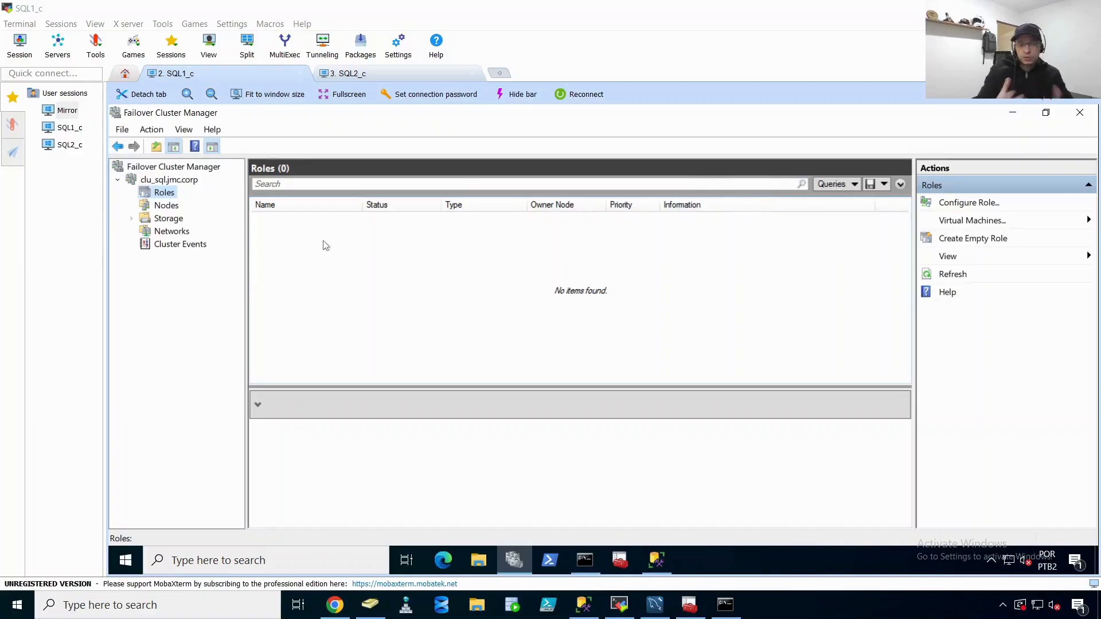
Step: Open SQL Server Management Studio and connect to the SQL01 instance with Windows Authentication
click(657, 560)
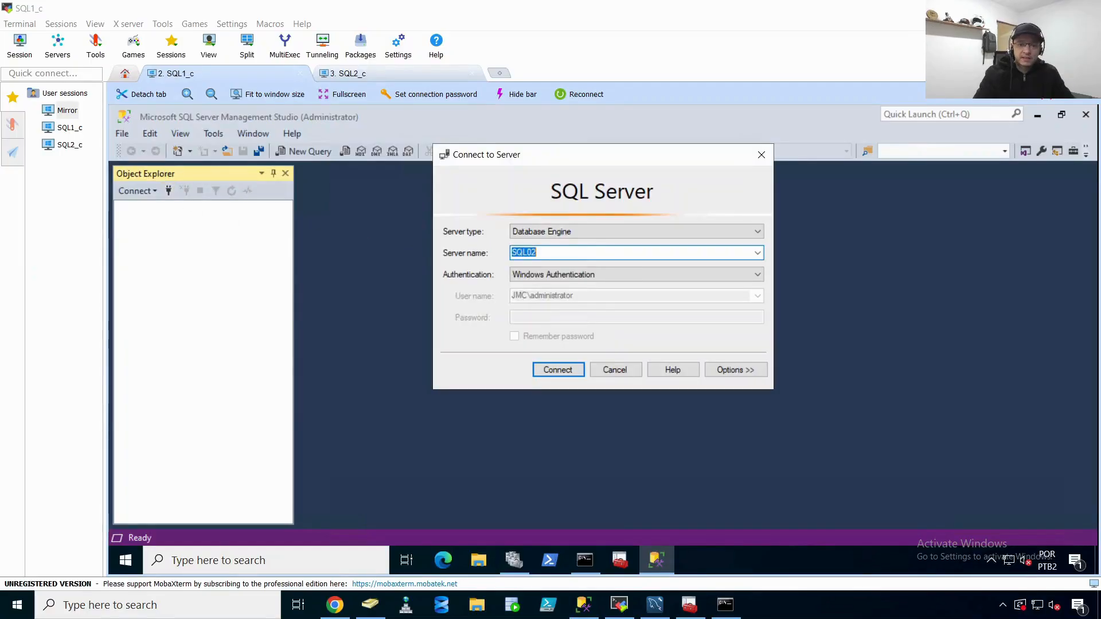
click(662, 256)
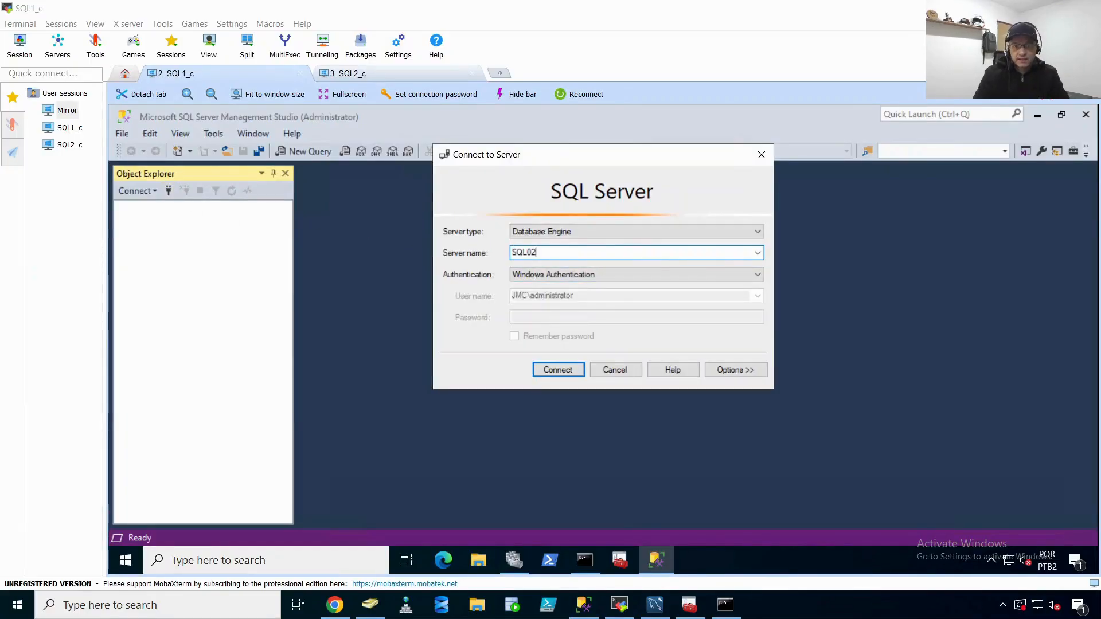
key(BackSpace)
text(1)
click(558, 369)
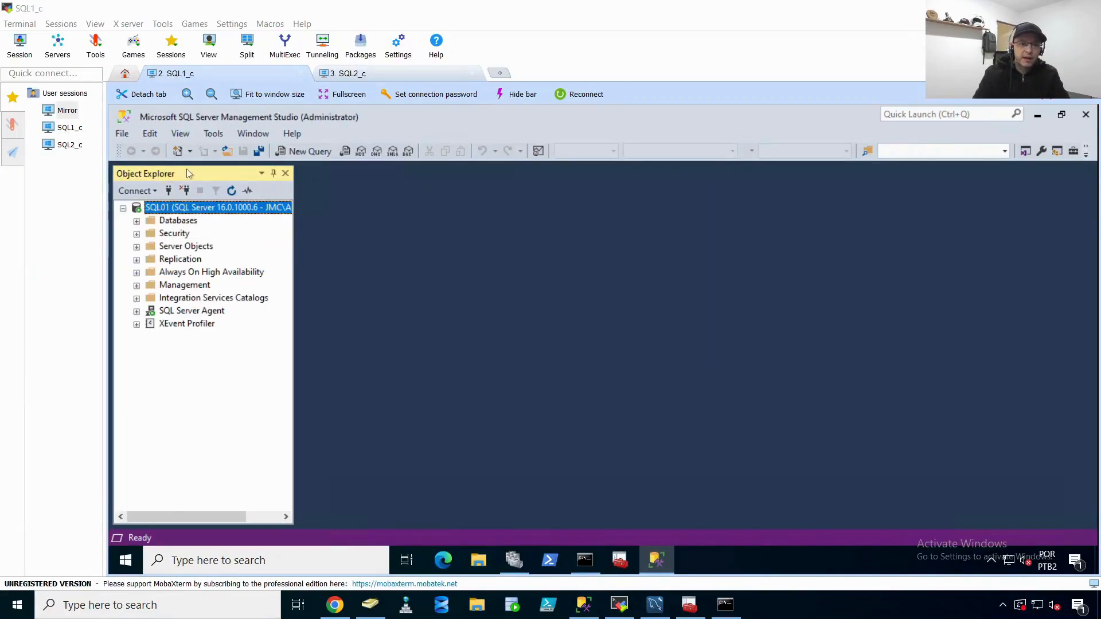
Step: Connect Object Explorer to the SQL02 instance as a second server
click(333, 95)
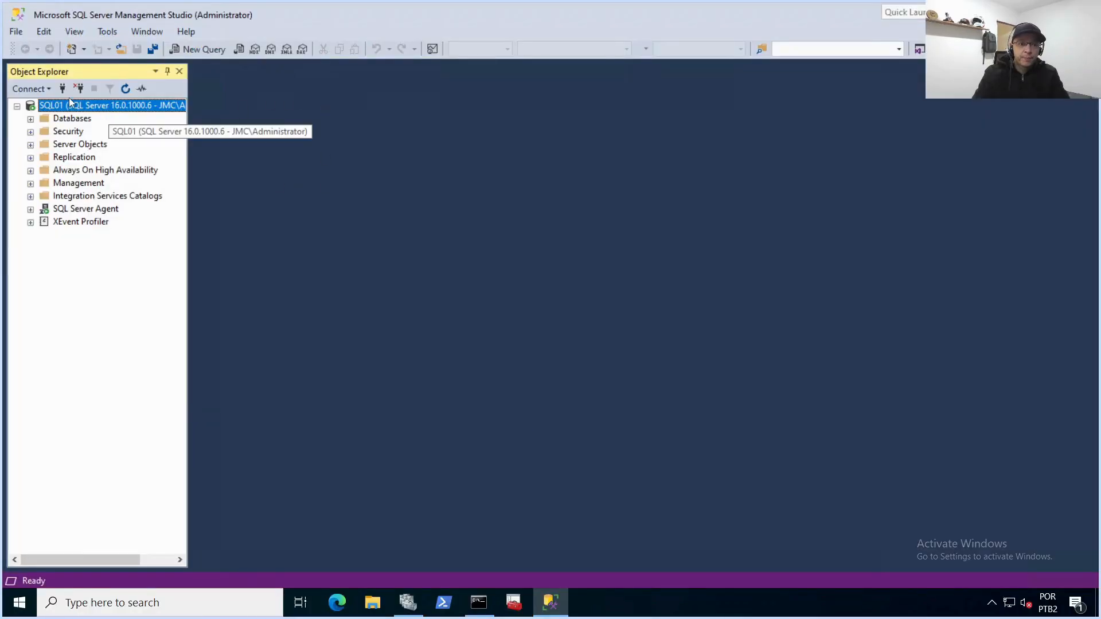
click(63, 88)
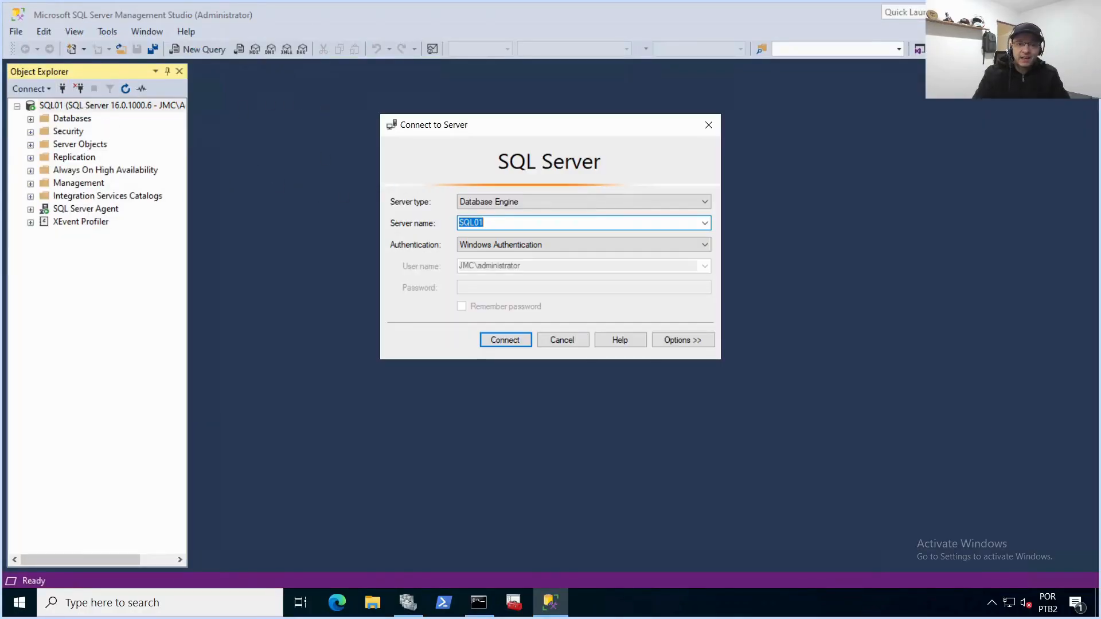
key(End)
key(BackSpace)
text(2)
click(499, 340)
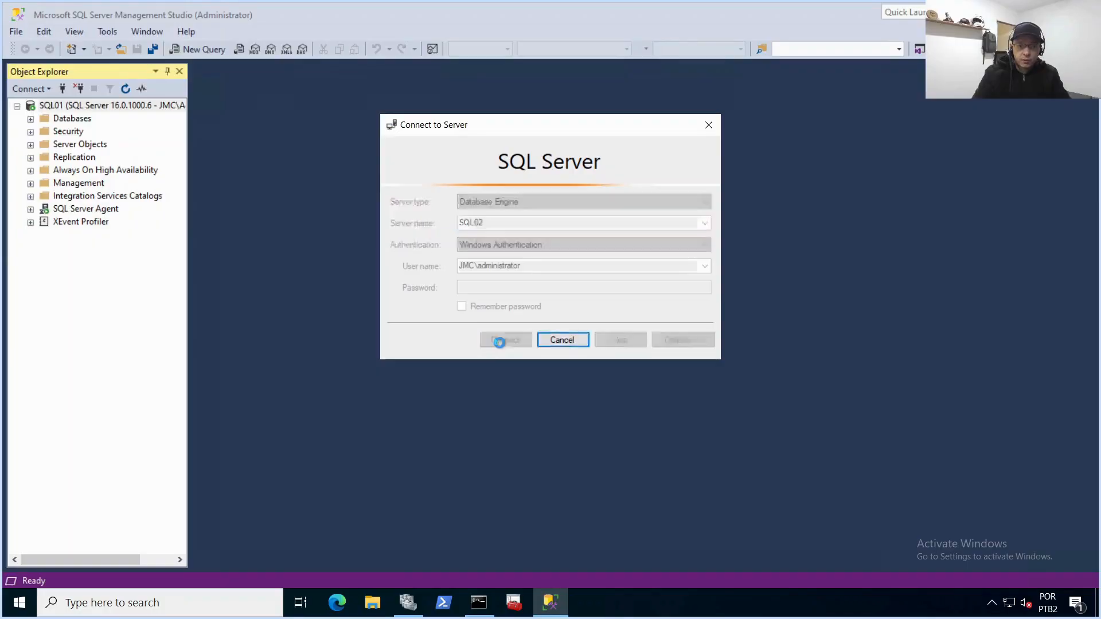
Step: Browse the Databases and Always On High Availability folders of both instances
click(43, 250)
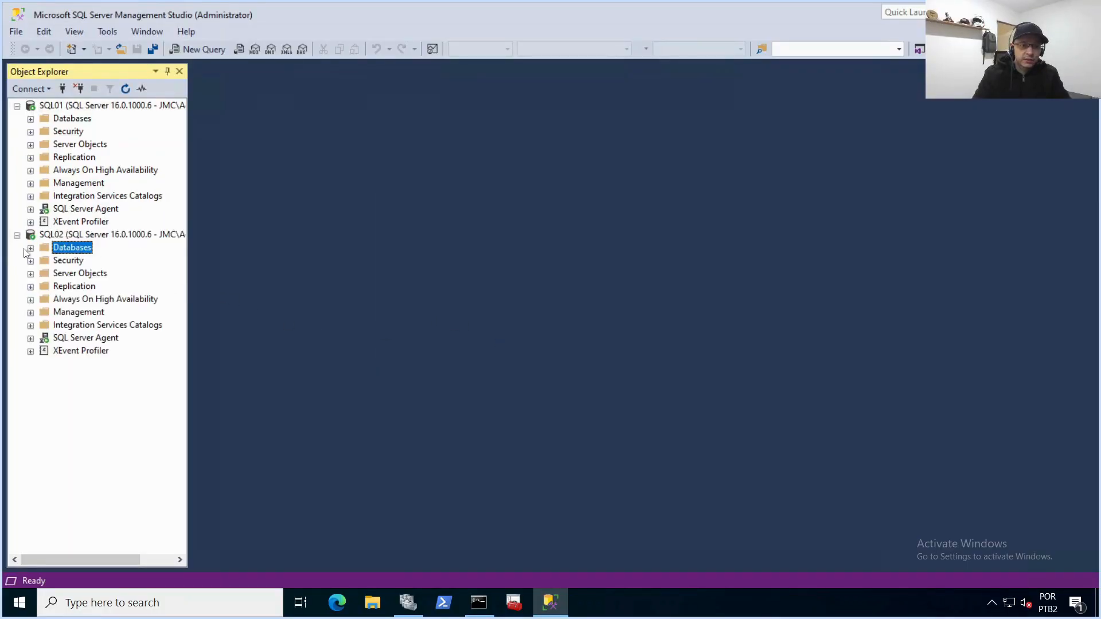
click(30, 248)
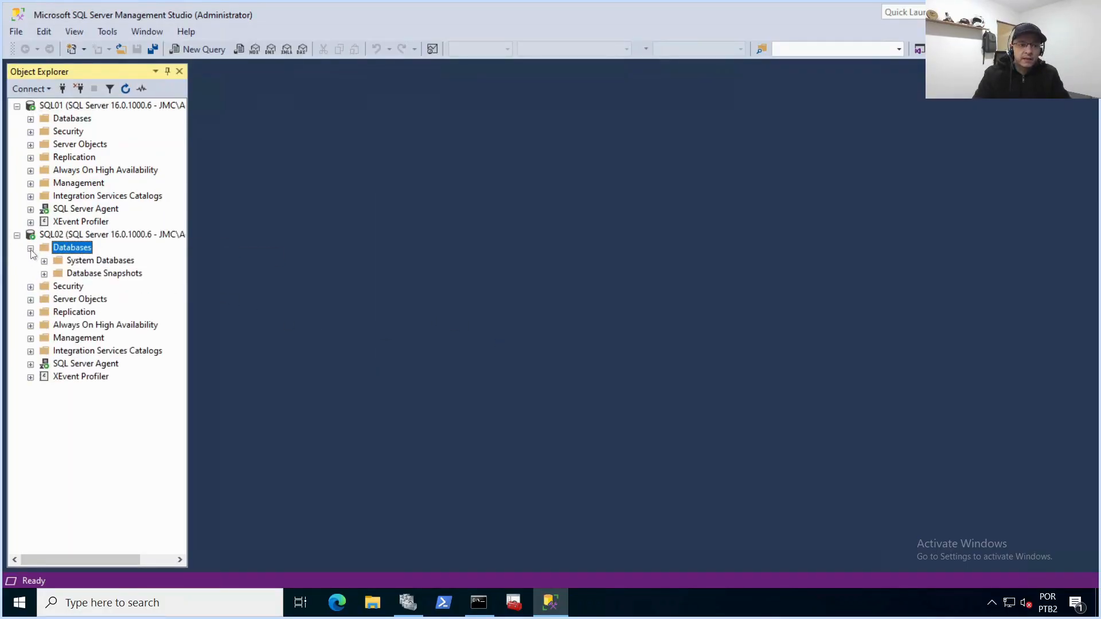
click(30, 249)
click(71, 120)
click(30, 119)
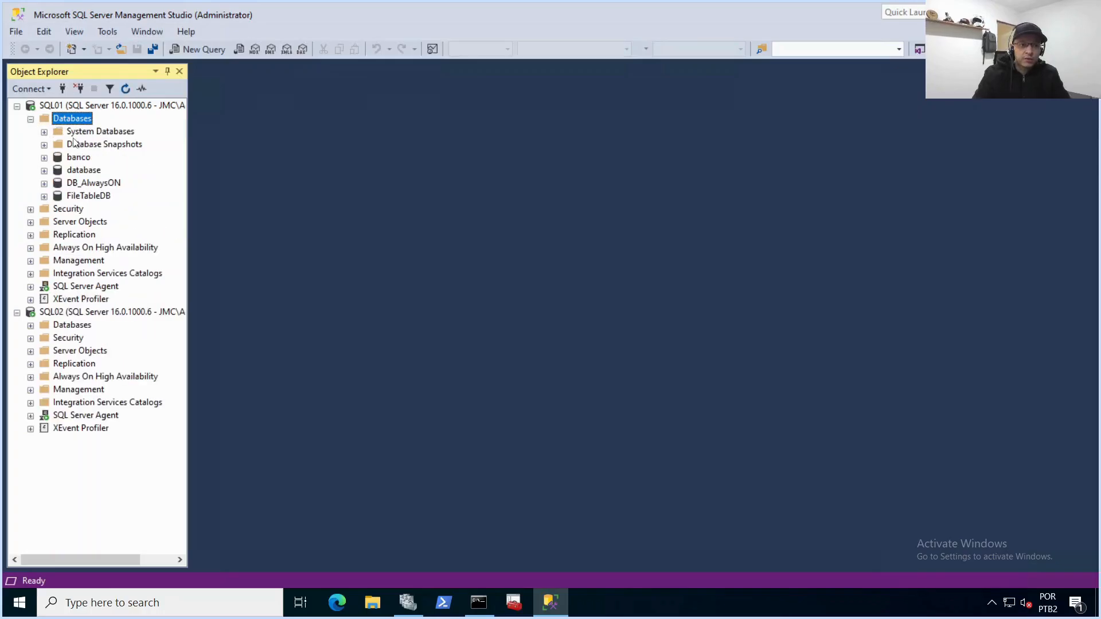
click(74, 171)
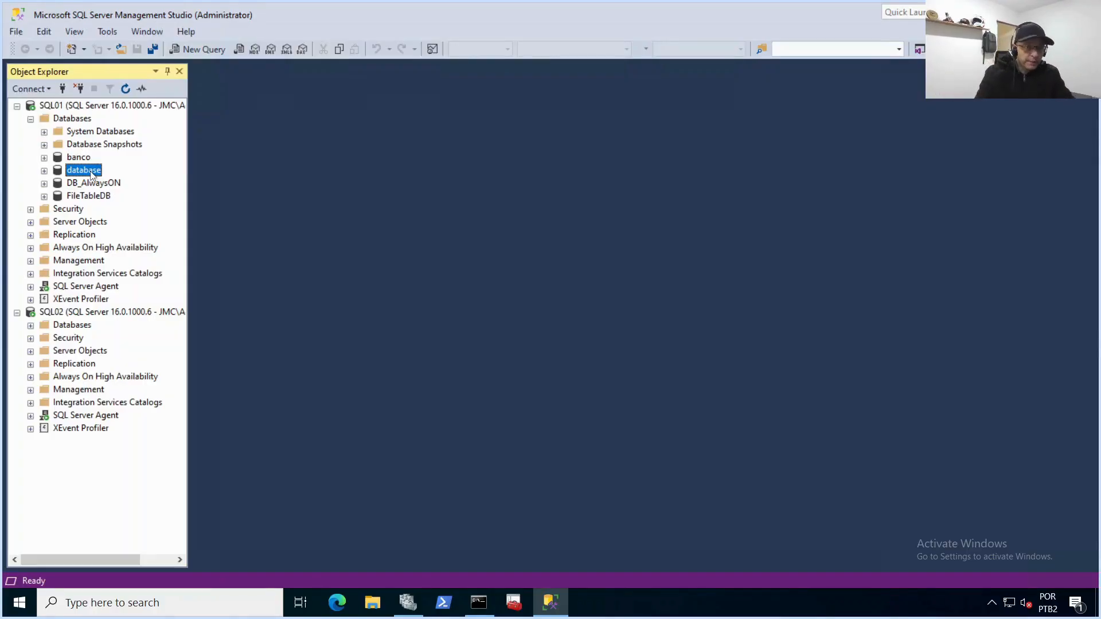
click(82, 248)
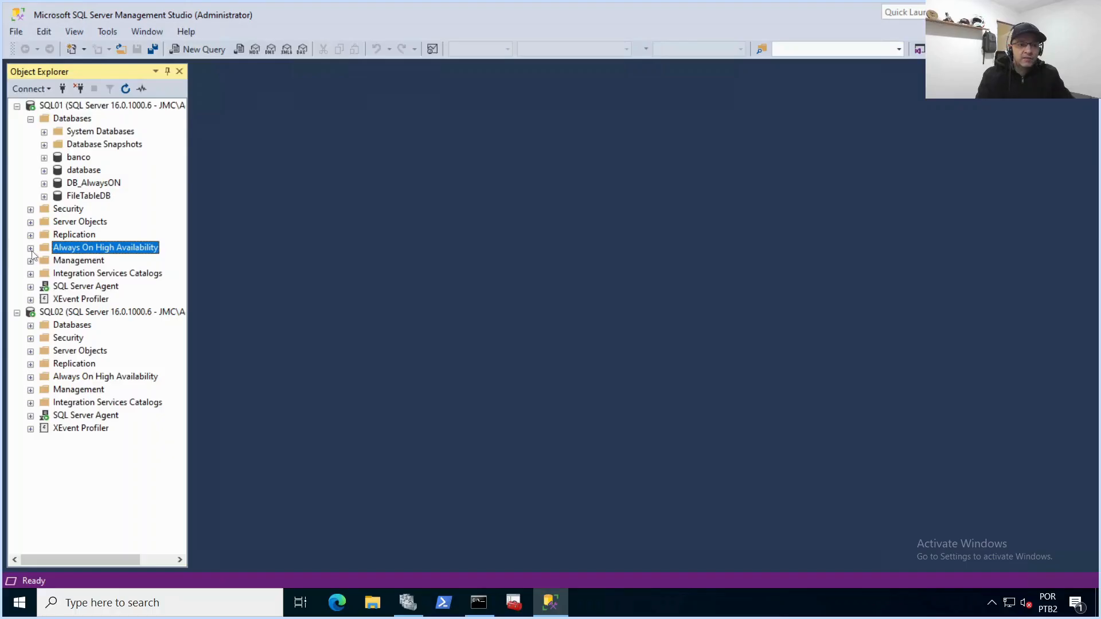
click(30, 249)
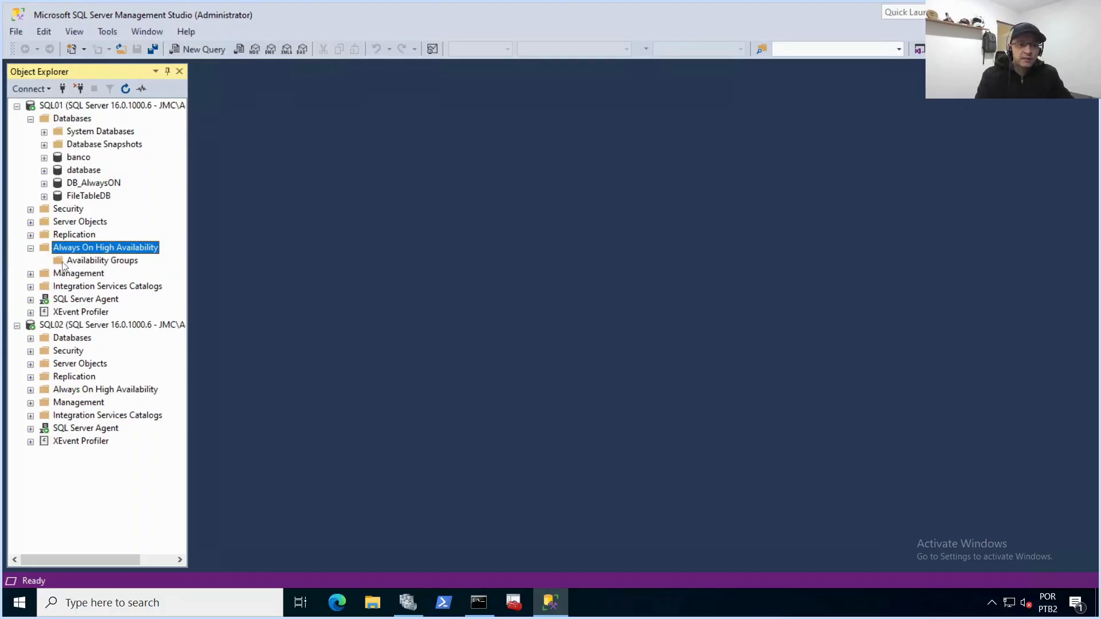
click(95, 261)
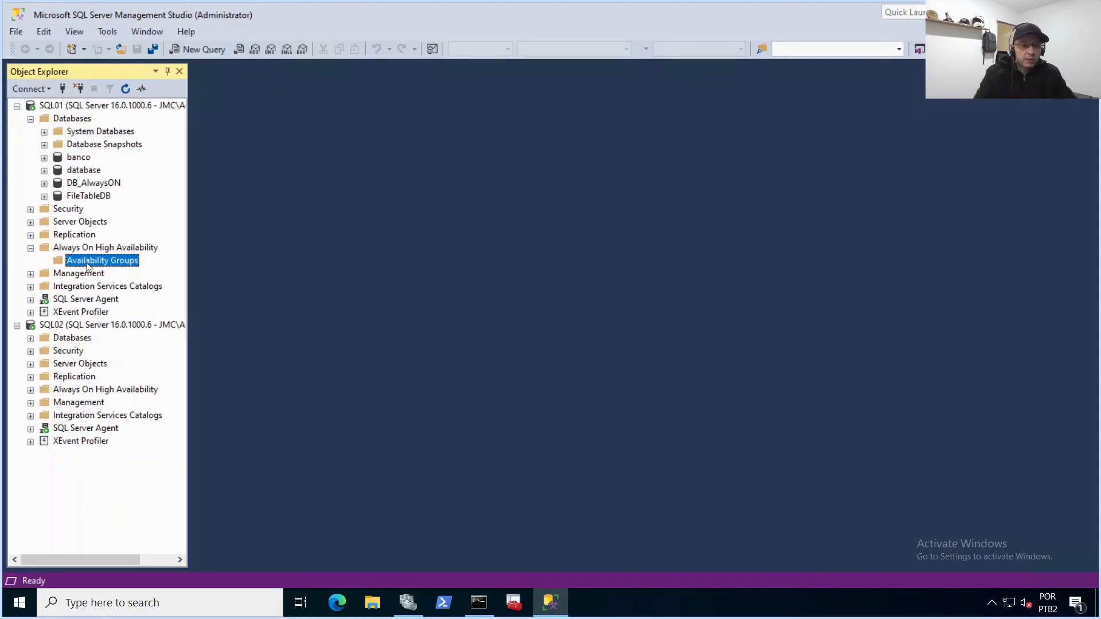
Step: Launch the New Availability Group Wizard on SQL01's Availability Groups folder and move past the introduction
right_click(87, 266)
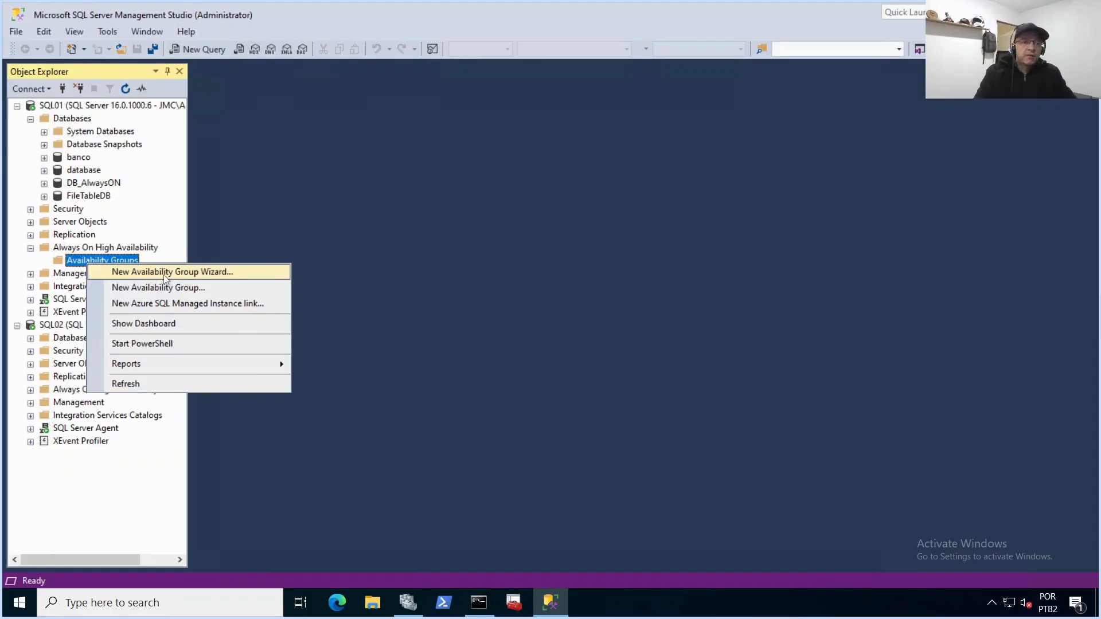
click(178, 273)
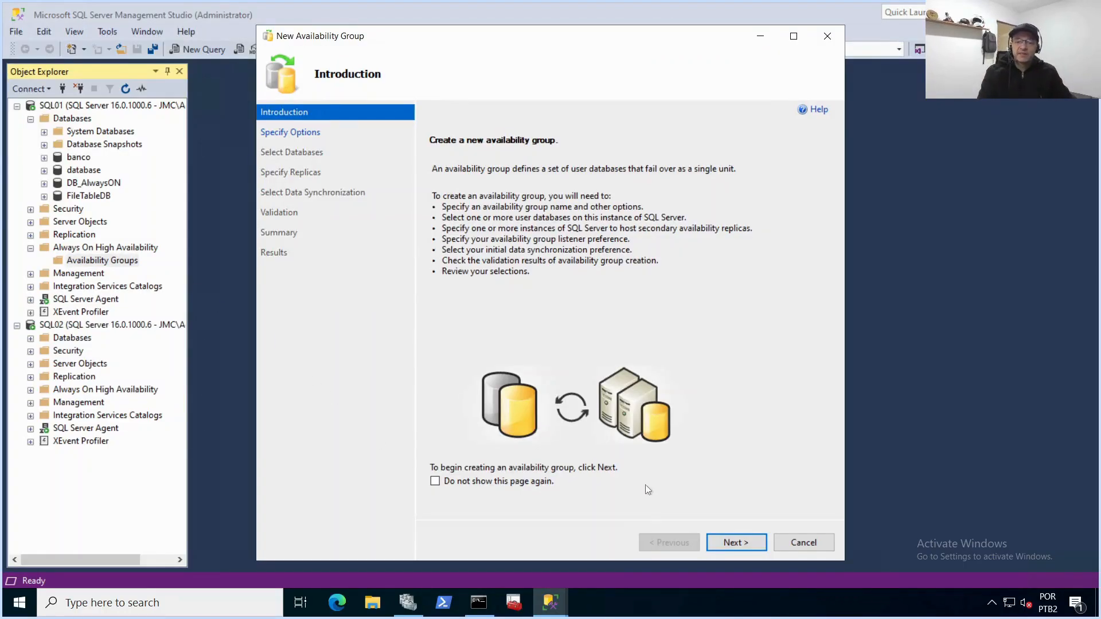
click(737, 543)
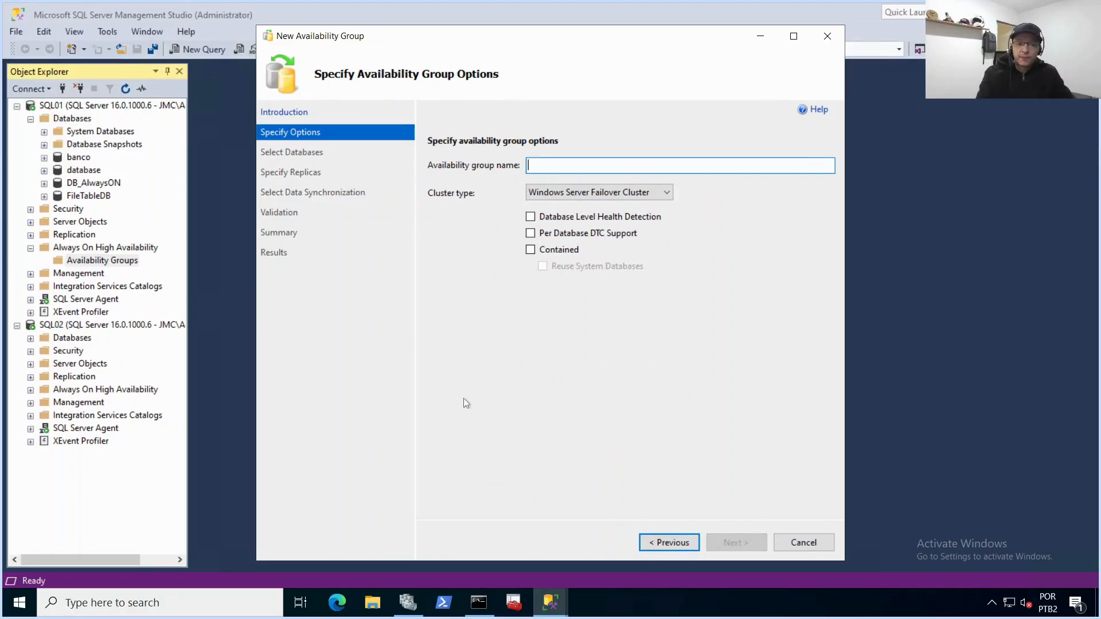
Step: Name the availability group alwayson_cluster, keep the Windows Server Failover Cluster type, and continue
click(408, 602)
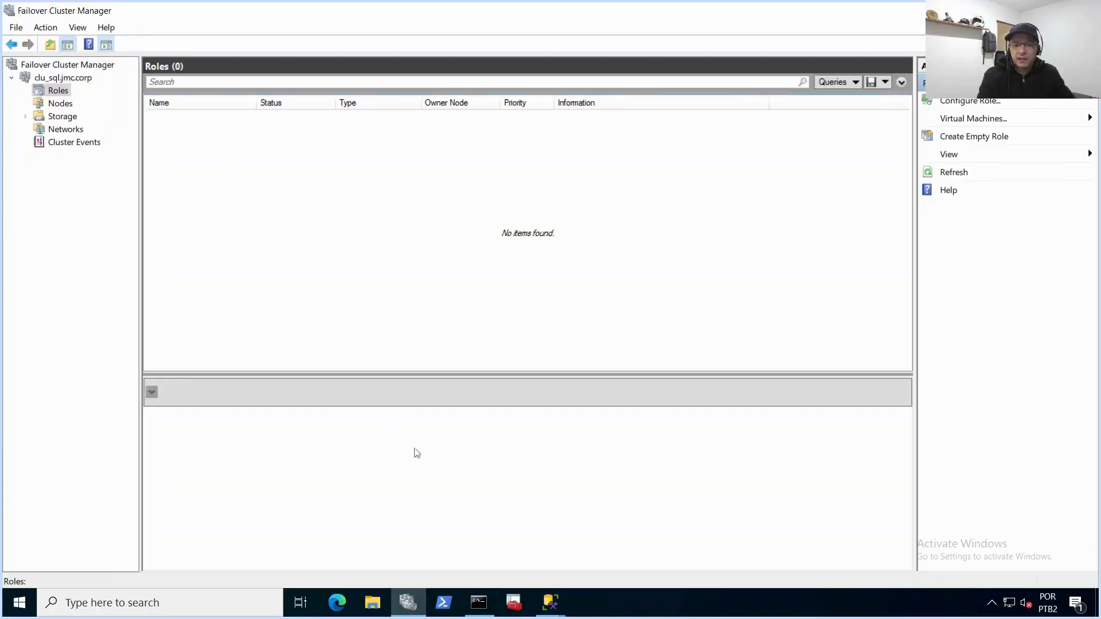
mouse_move(551, 602)
click(620, 551)
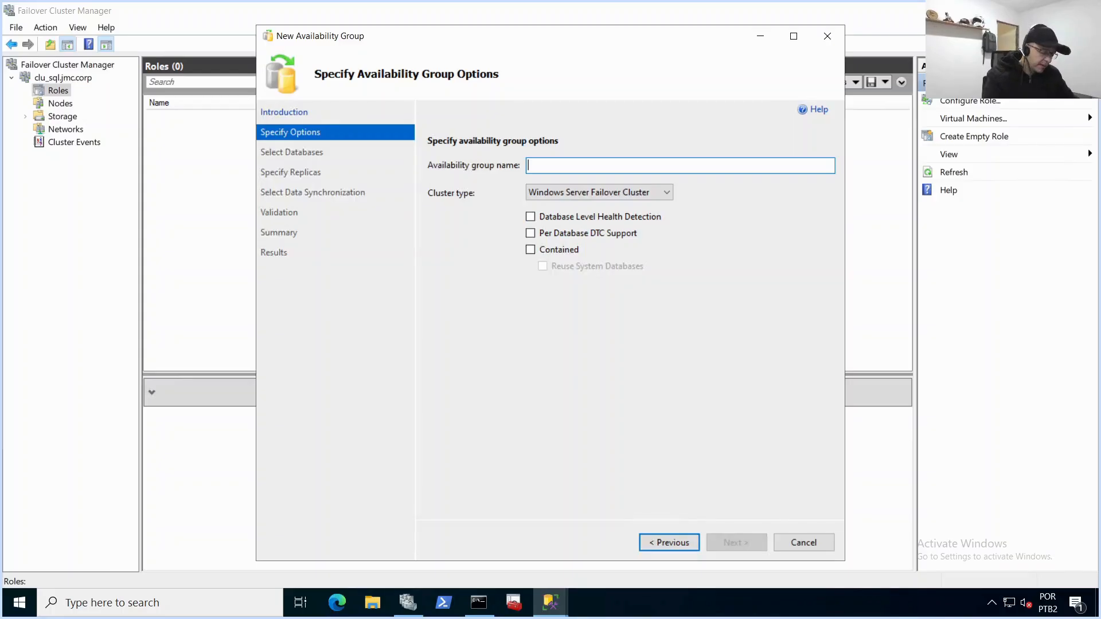
text(alway)
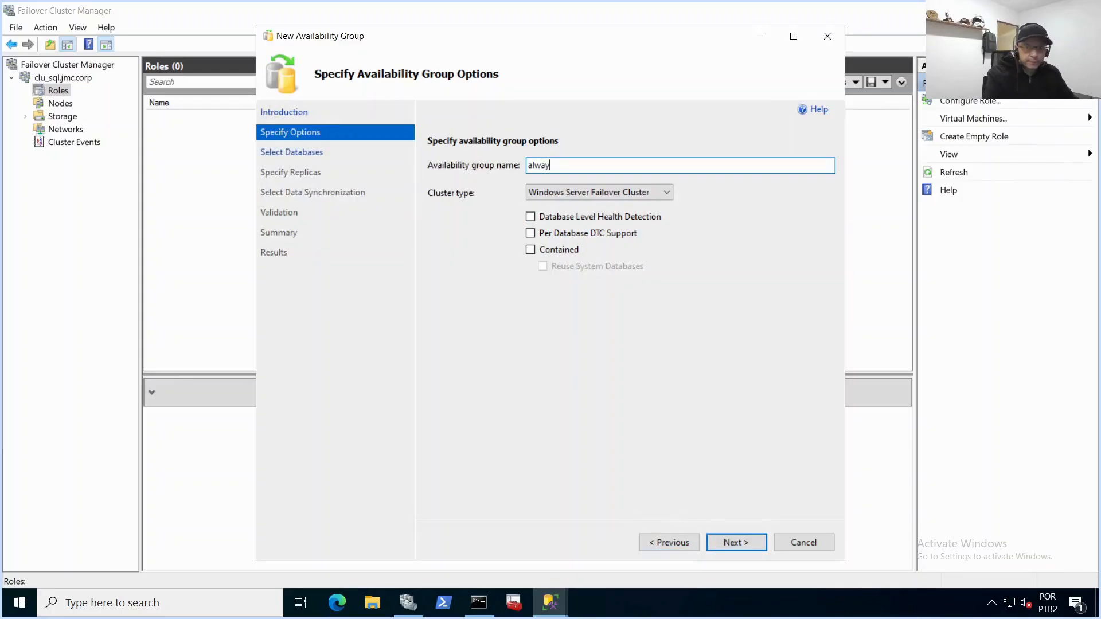
text(son)
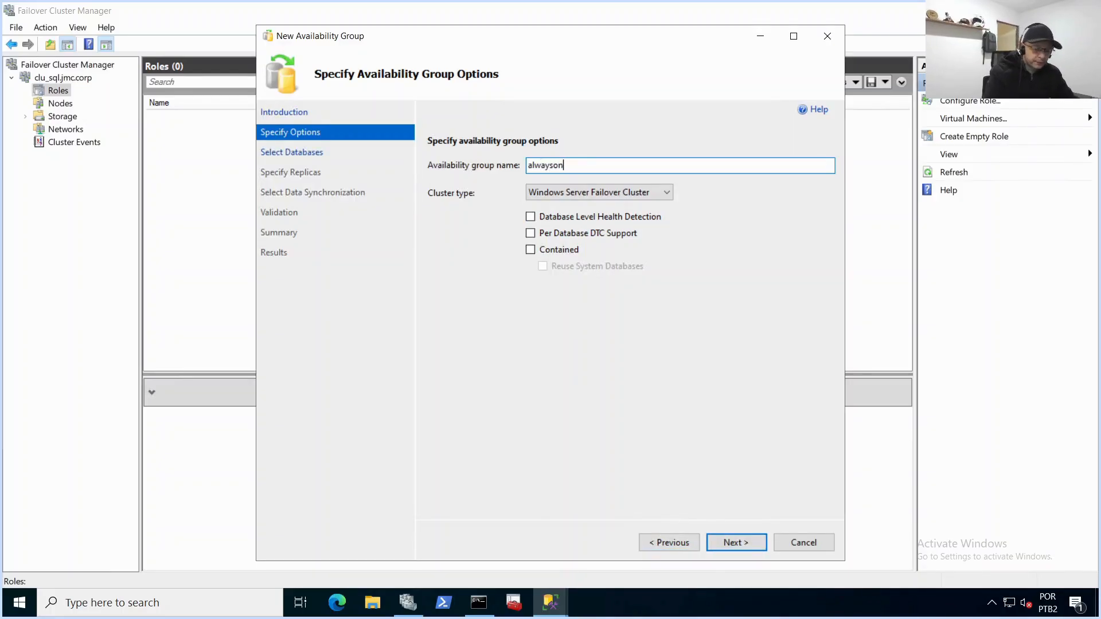
text(_cluster)
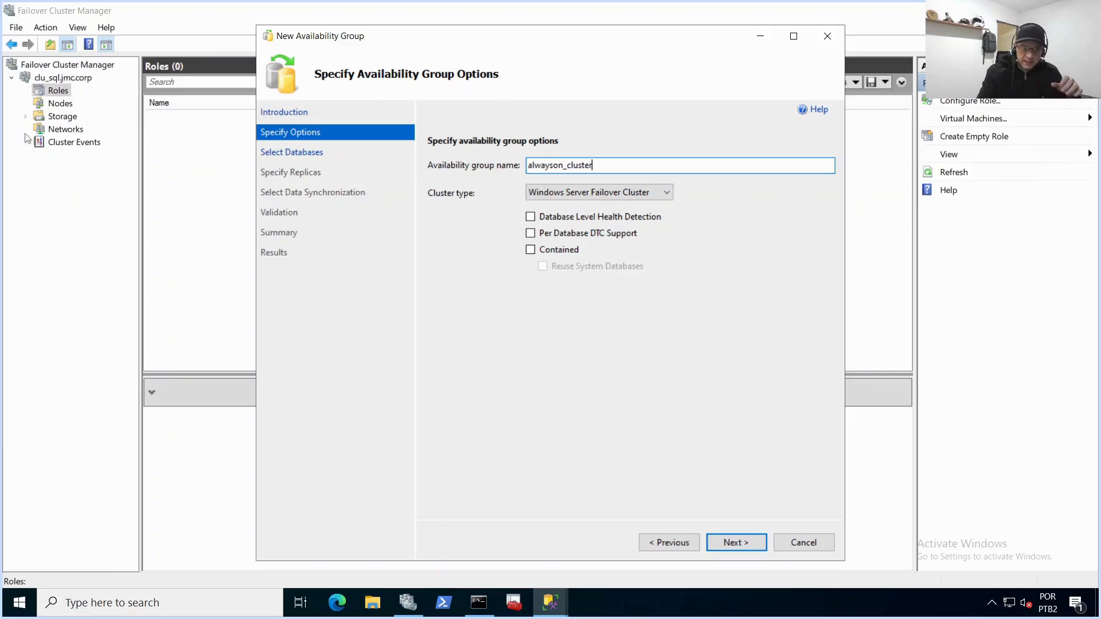
click(732, 540)
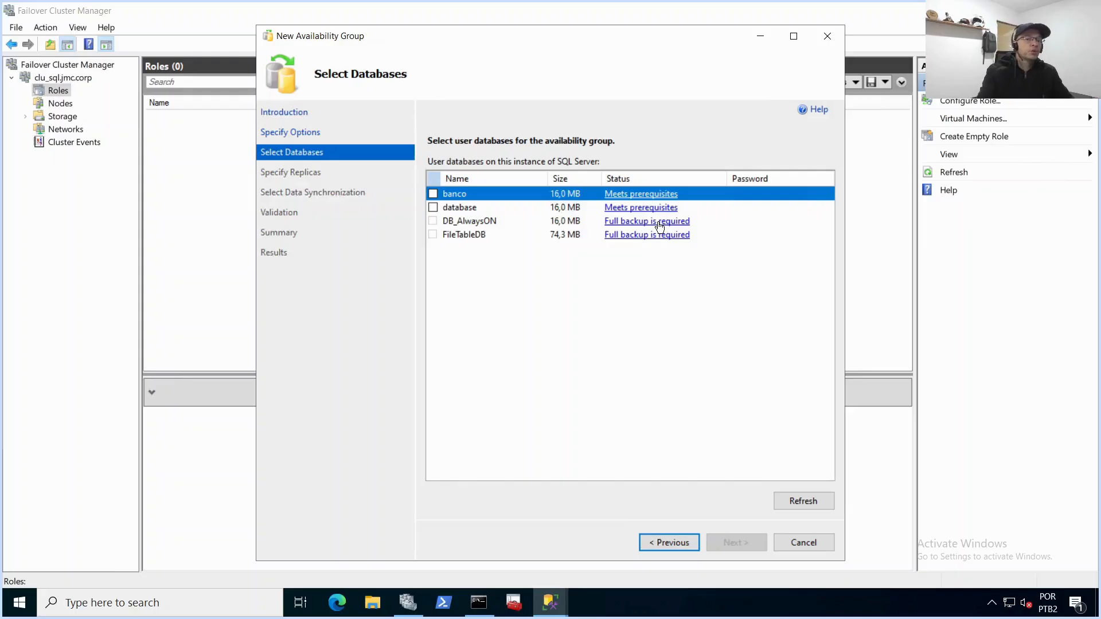
Step: Select the database named database for the availability group and continue to replicas
click(466, 211)
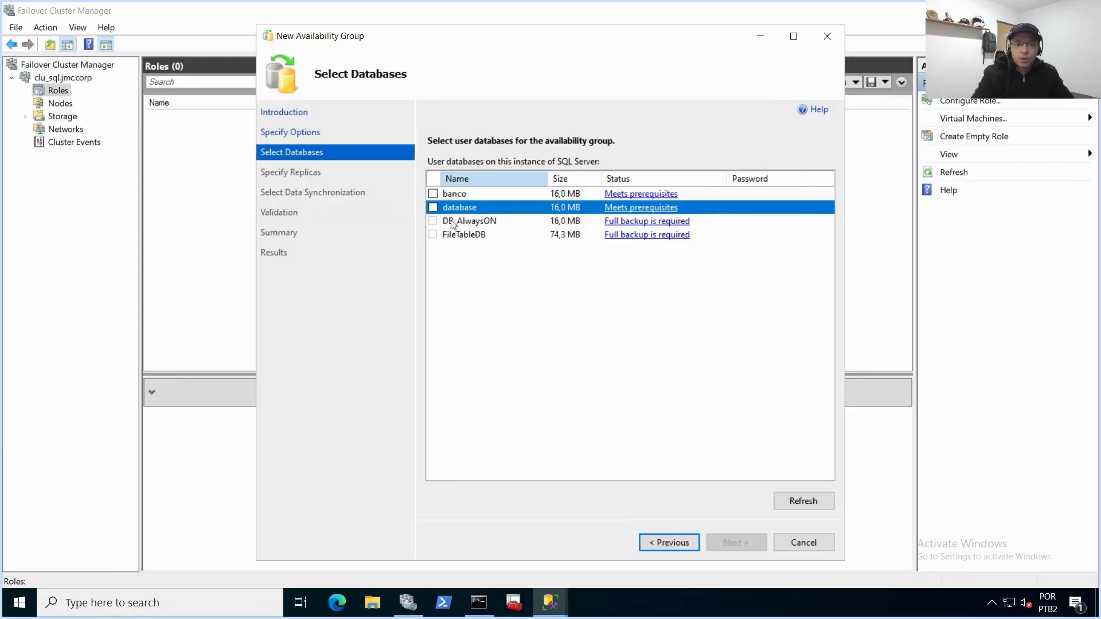
click(431, 208)
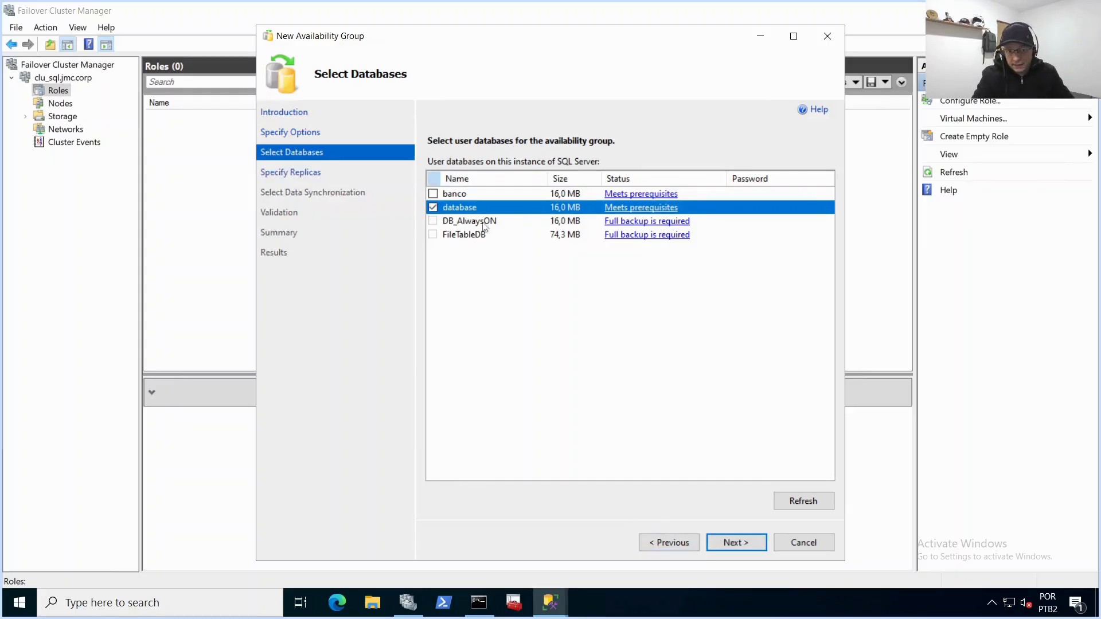
click(736, 543)
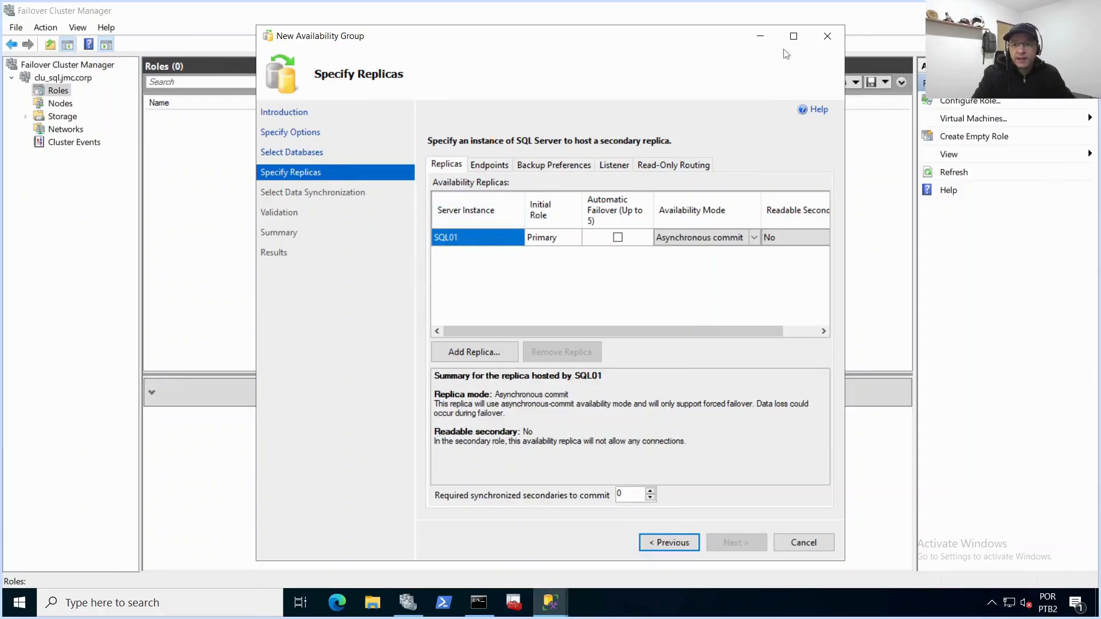
Step: Add SQL02 as a secondary replica and enable automatic failover for both SQL01 and SQL02
click(794, 36)
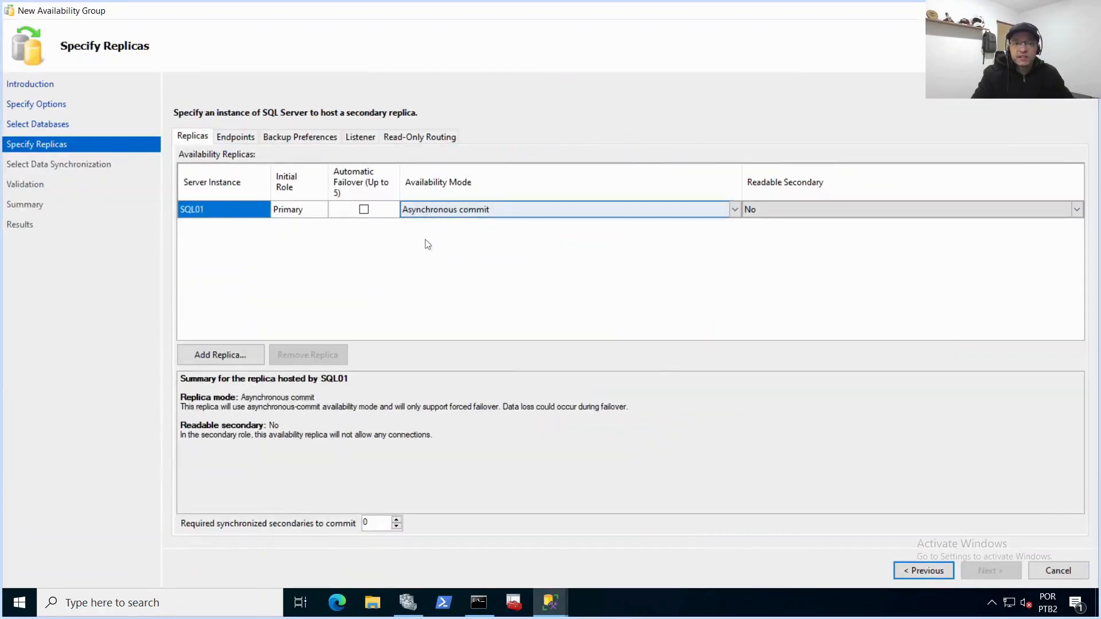
click(231, 355)
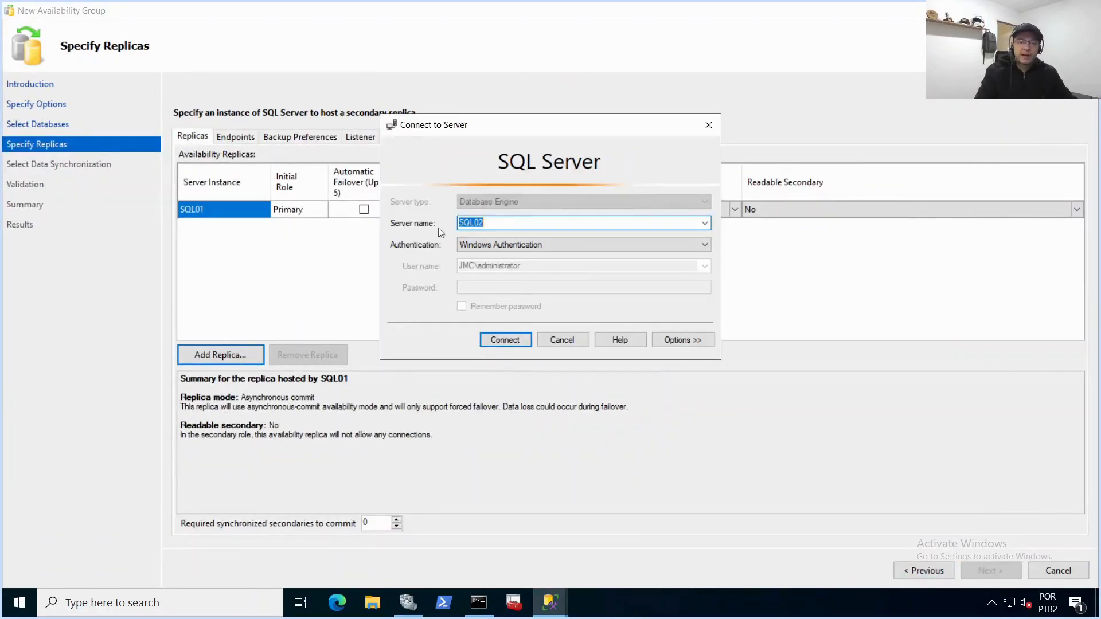
click(501, 341)
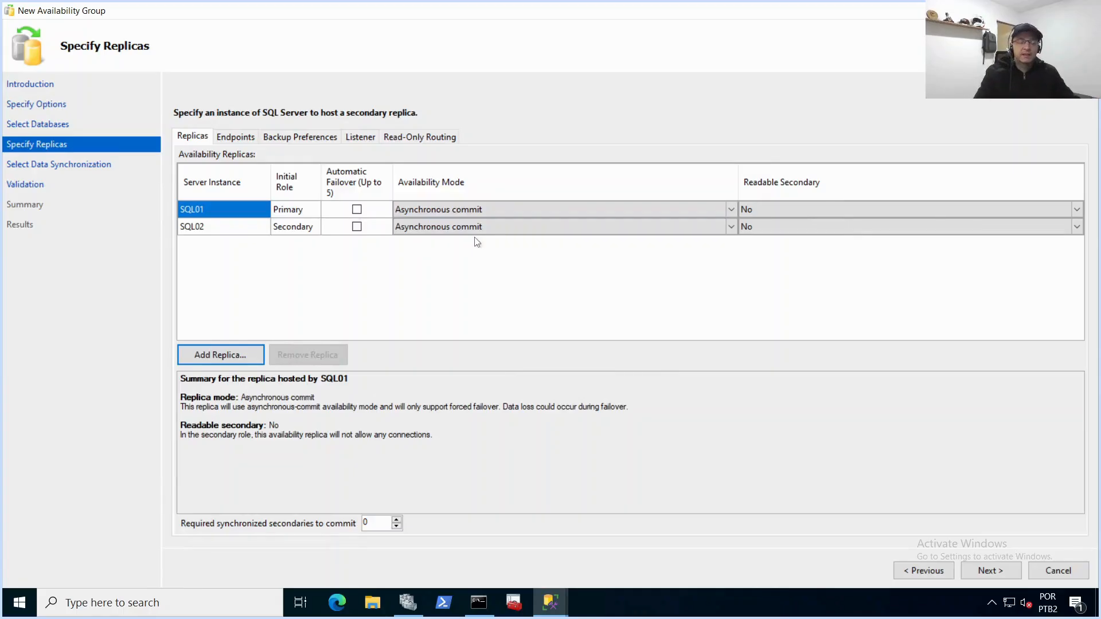
click(356, 210)
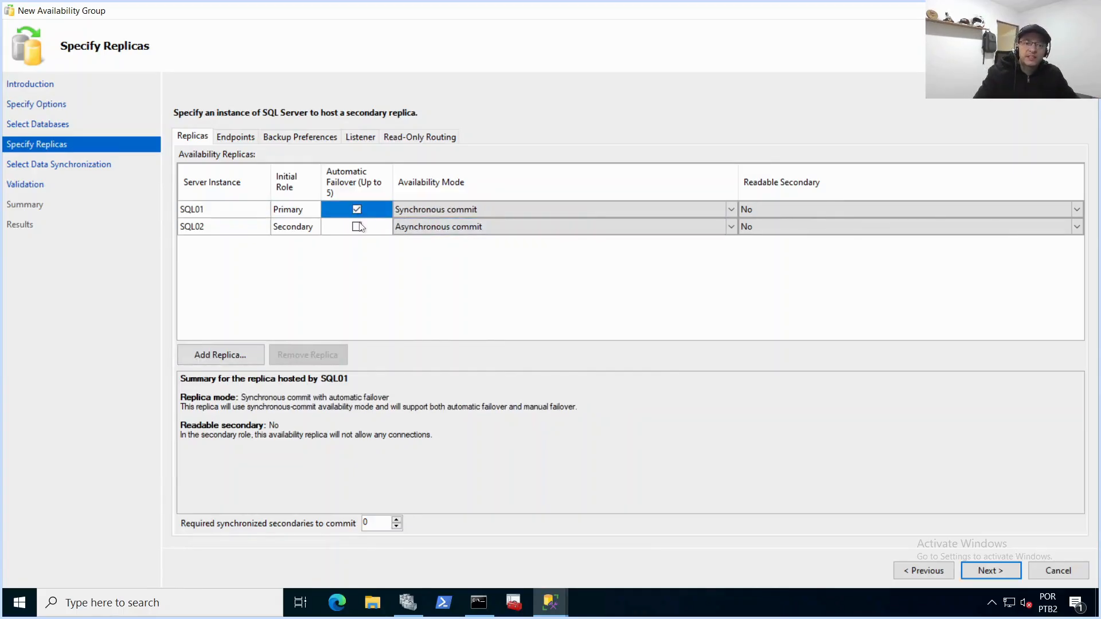
click(358, 228)
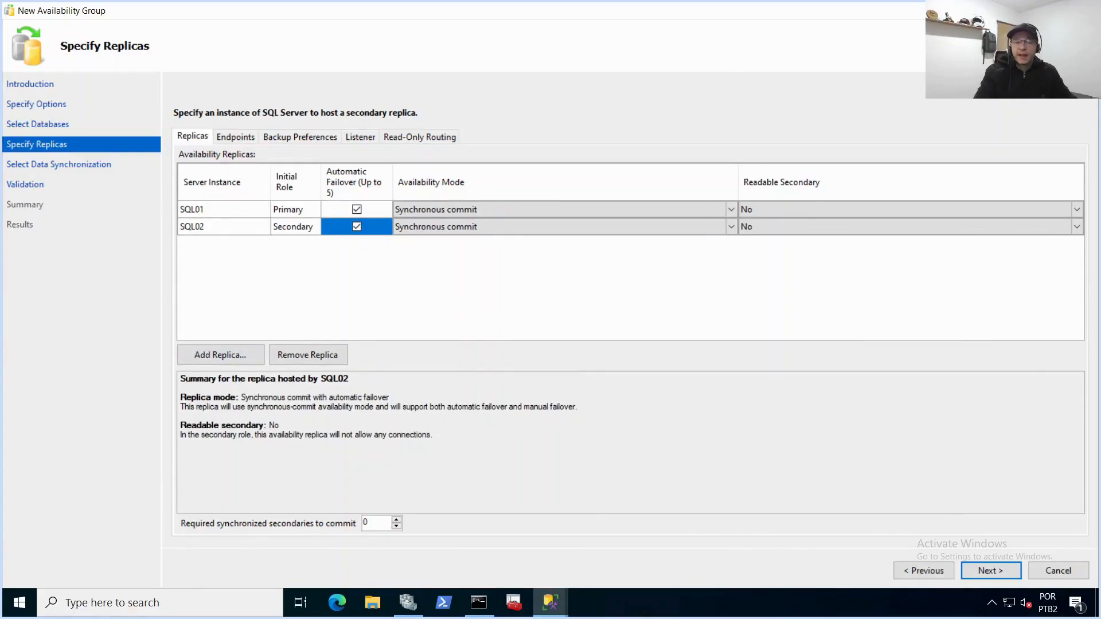
Step: Keep automatic seeding for initial data synchronization and proceed through validation to the summary
click(991, 570)
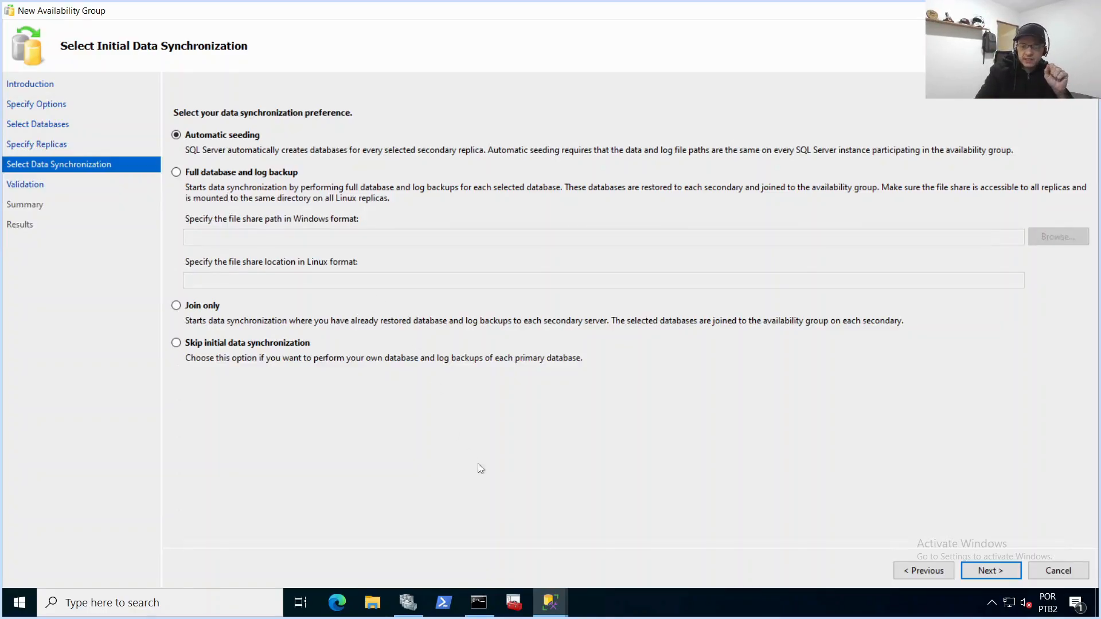
click(989, 571)
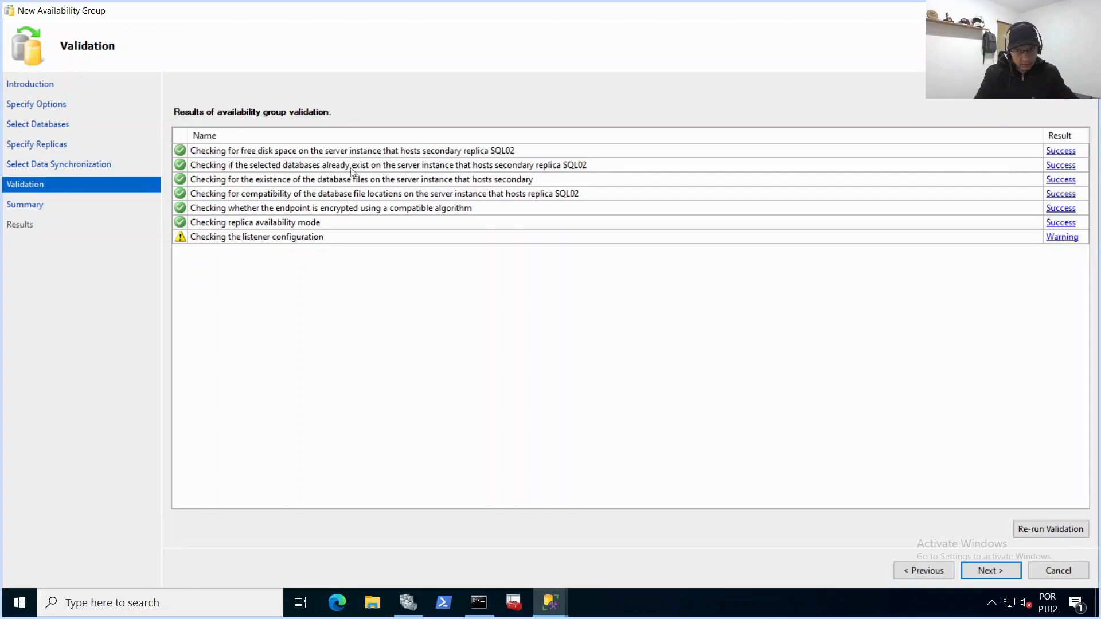
click(995, 575)
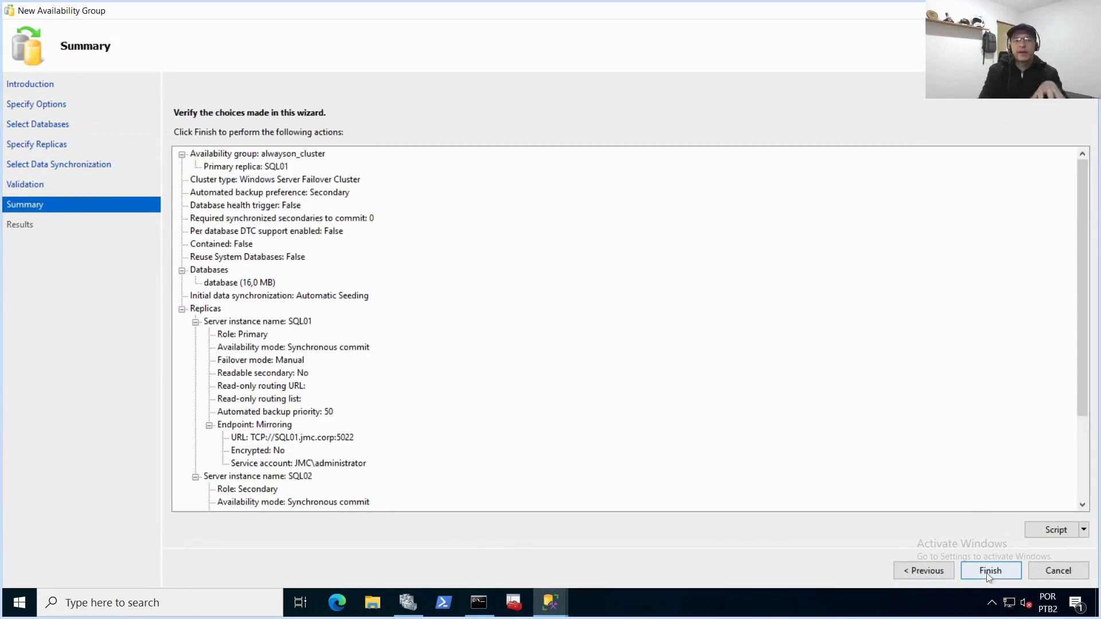
Step: Review the summary, finish the wizard, expand the progress details, and close the wizard
scroll(449, 351, down, 5)
click(1000, 573)
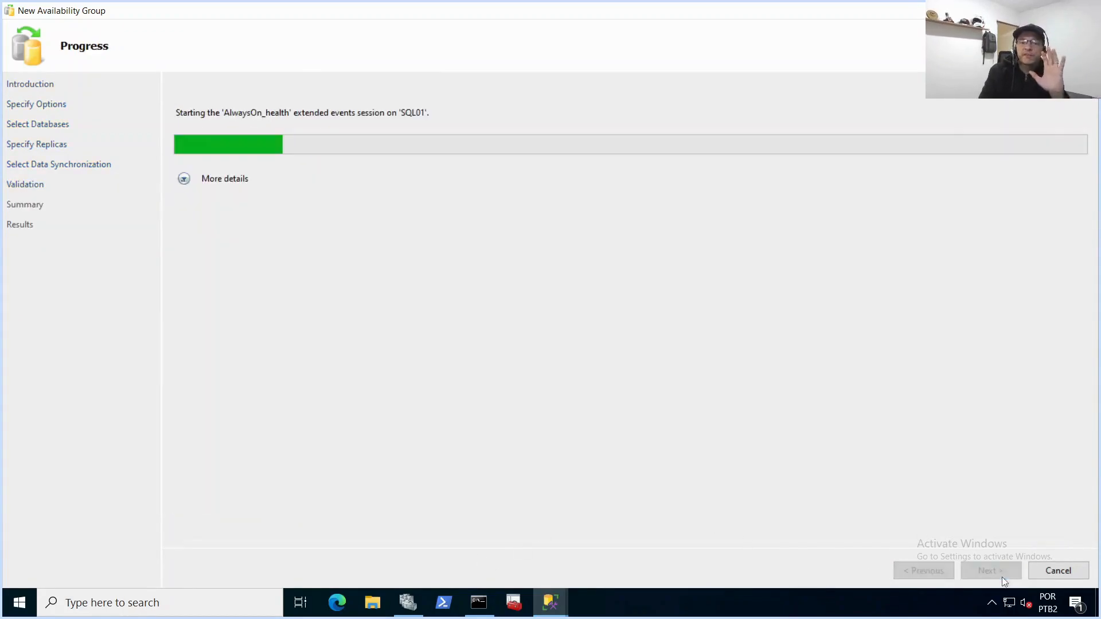
click(184, 179)
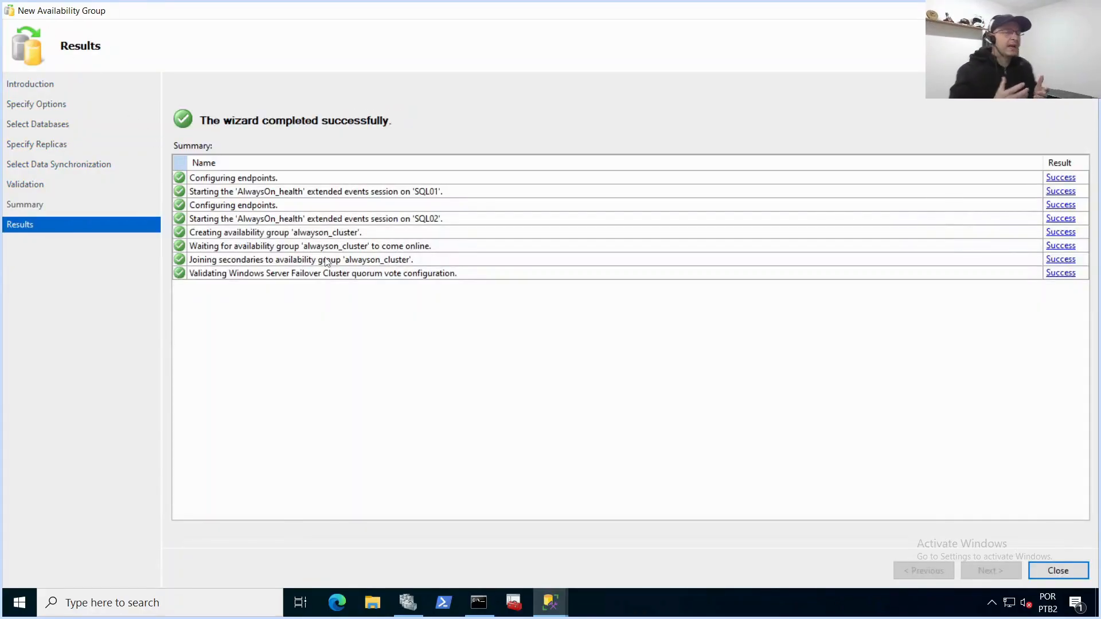
click(1068, 573)
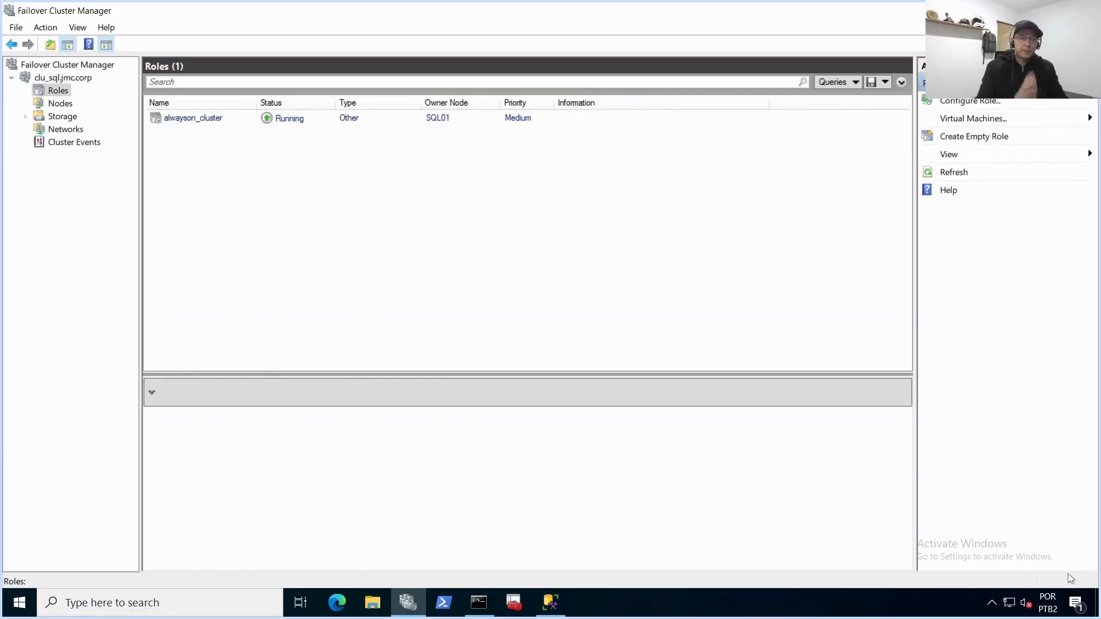
Step: Inspect the alwayson_cluster role in Failover Cluster Manager, then refresh the SQL01 and SQL02 nodes in Object Explorer
click(197, 120)
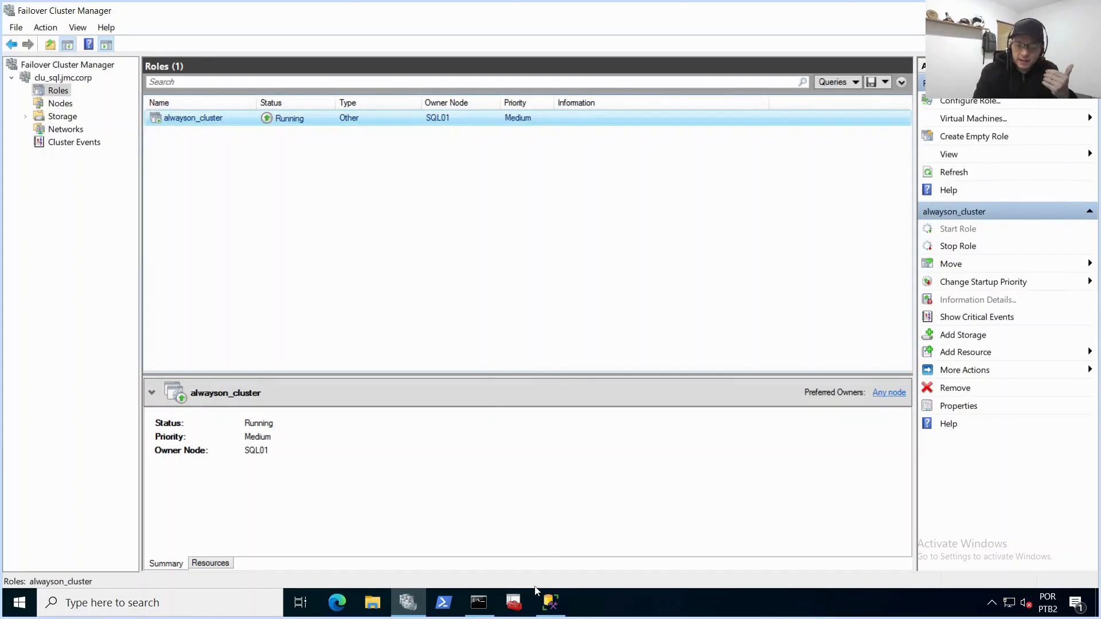
click(549, 603)
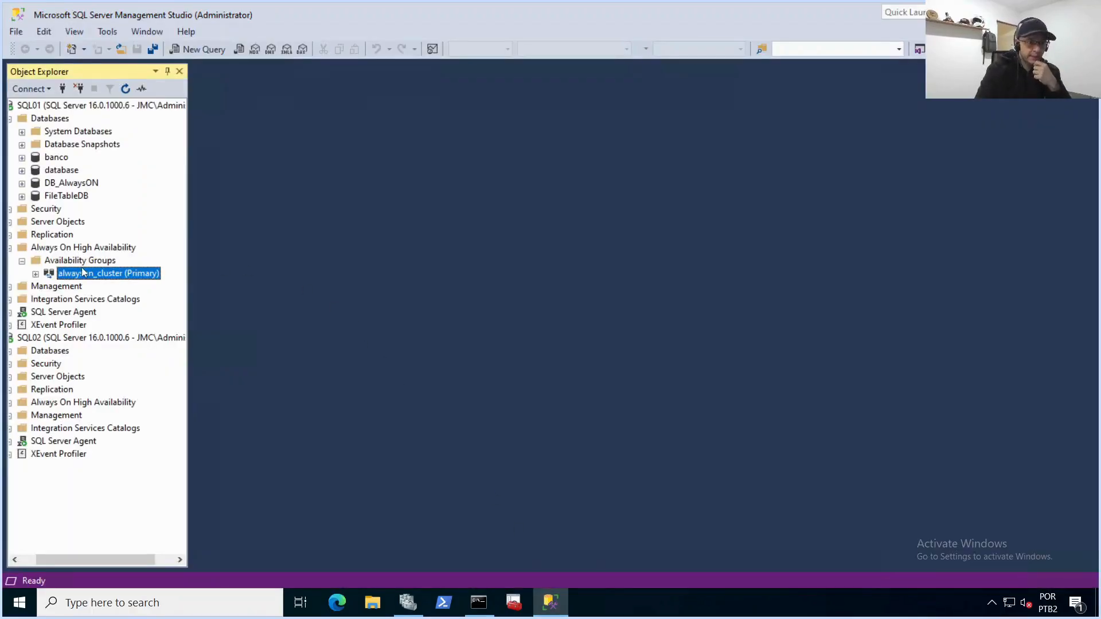
drag(80, 561, 67, 562)
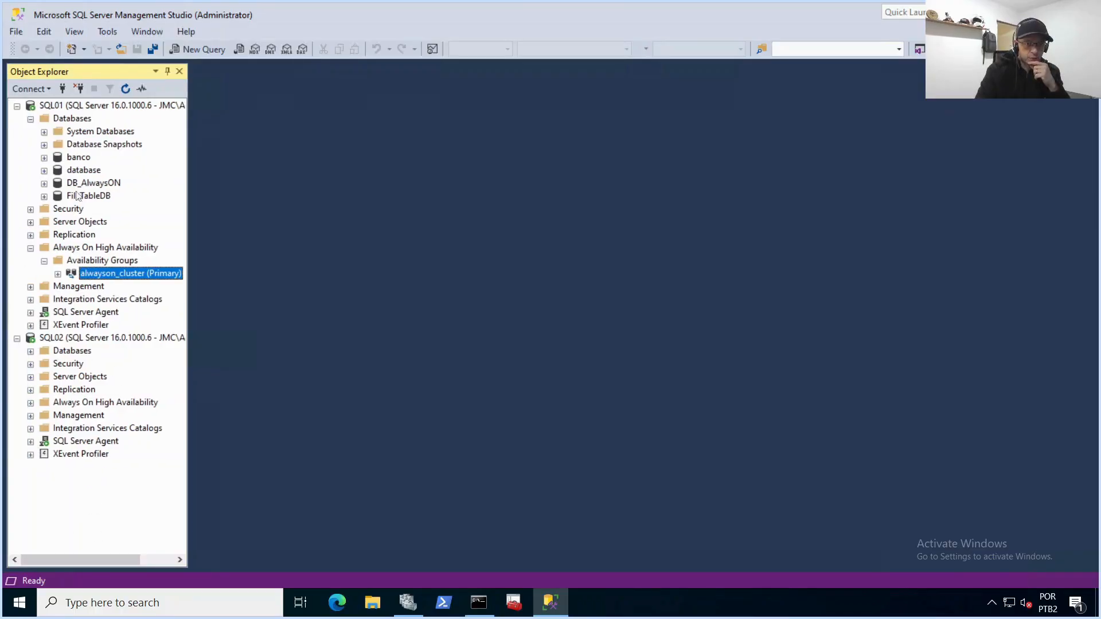
click(80, 106)
click(126, 89)
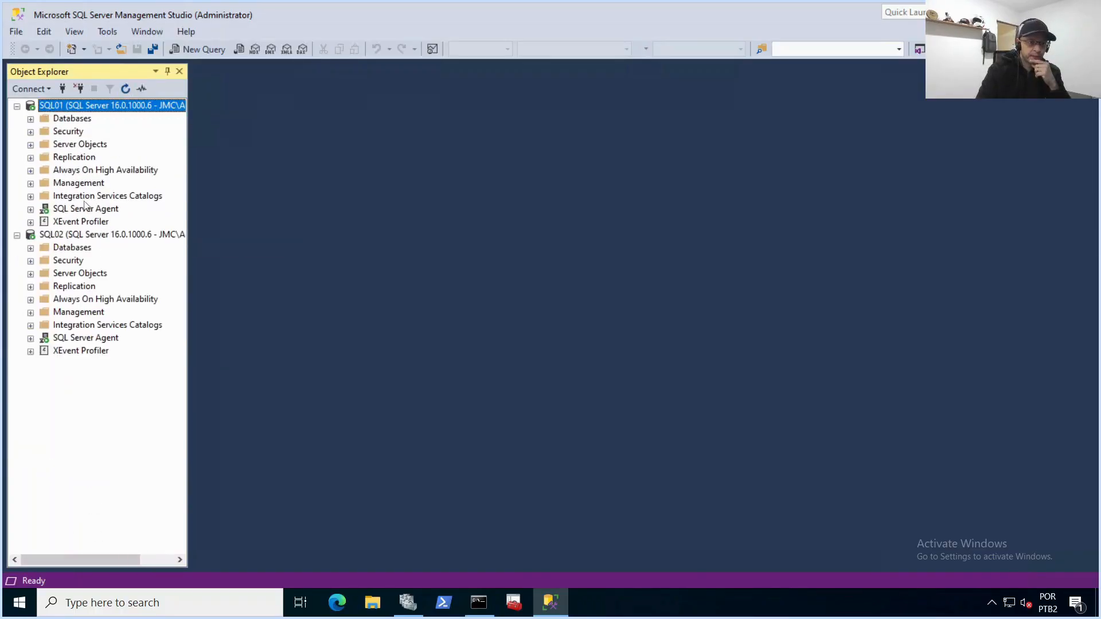
click(86, 235)
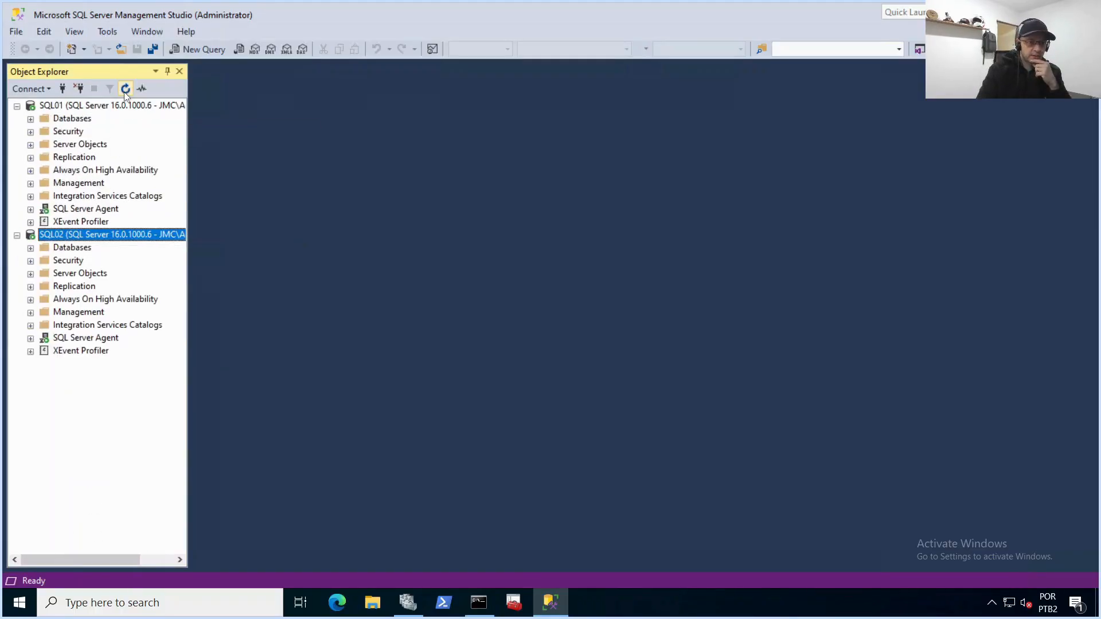
Step: Expand the Databases folders on SQL01 and SQL02 to check the database in the availability group
click(72, 118)
click(30, 119)
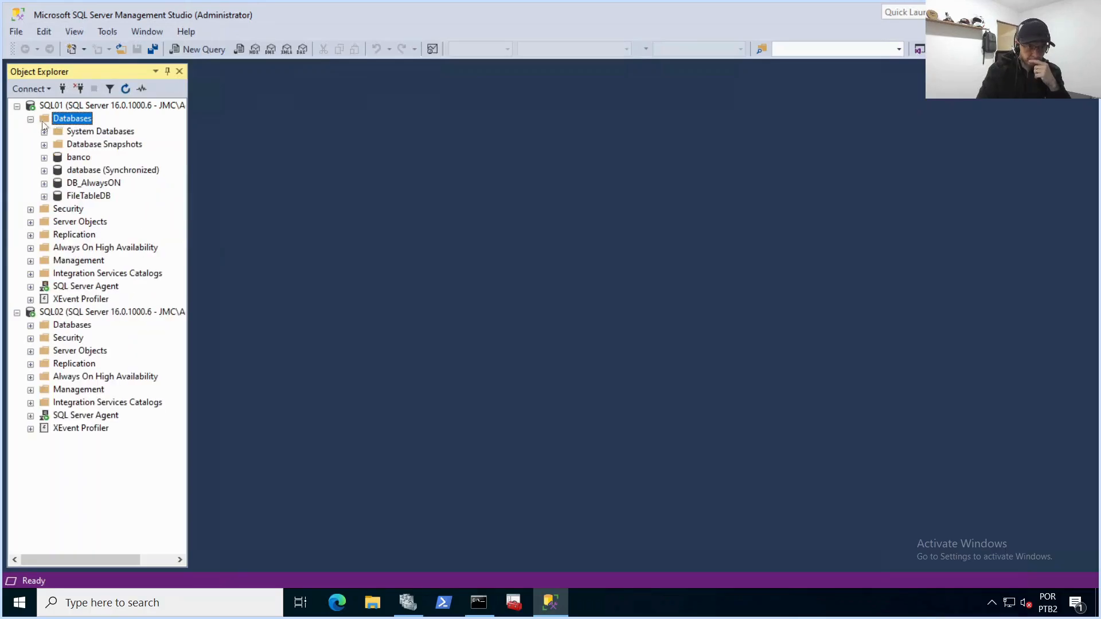
click(68, 171)
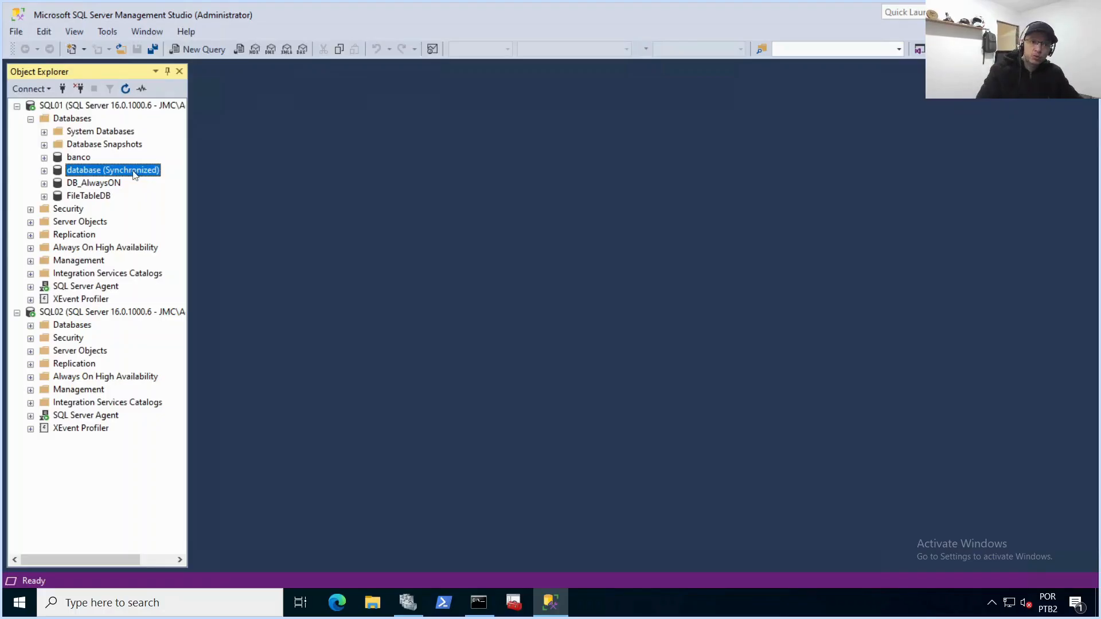
click(69, 325)
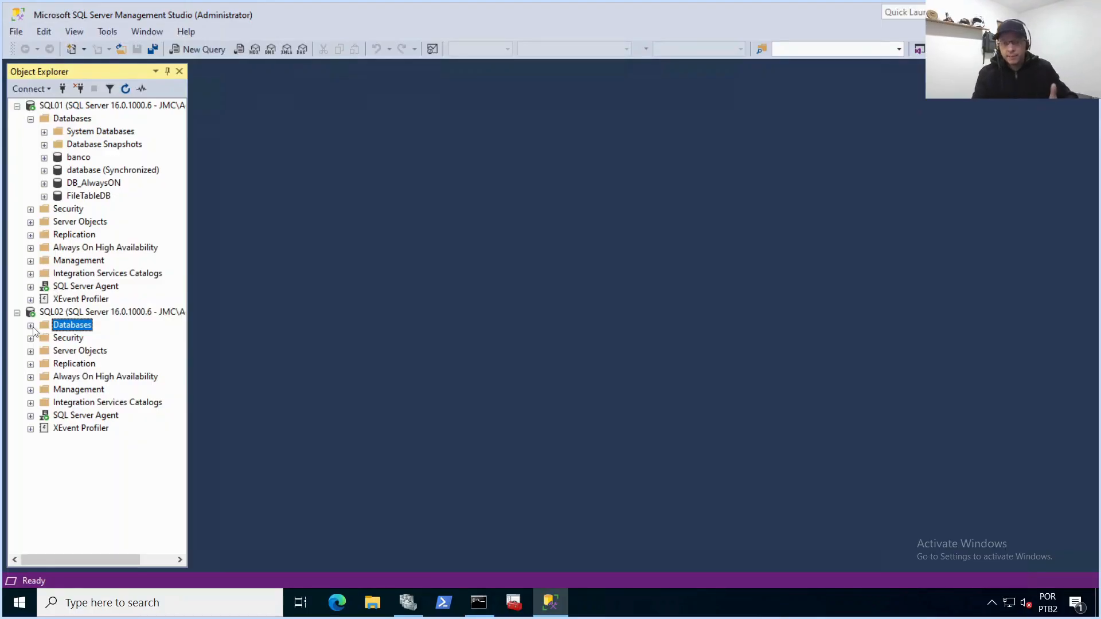
click(31, 326)
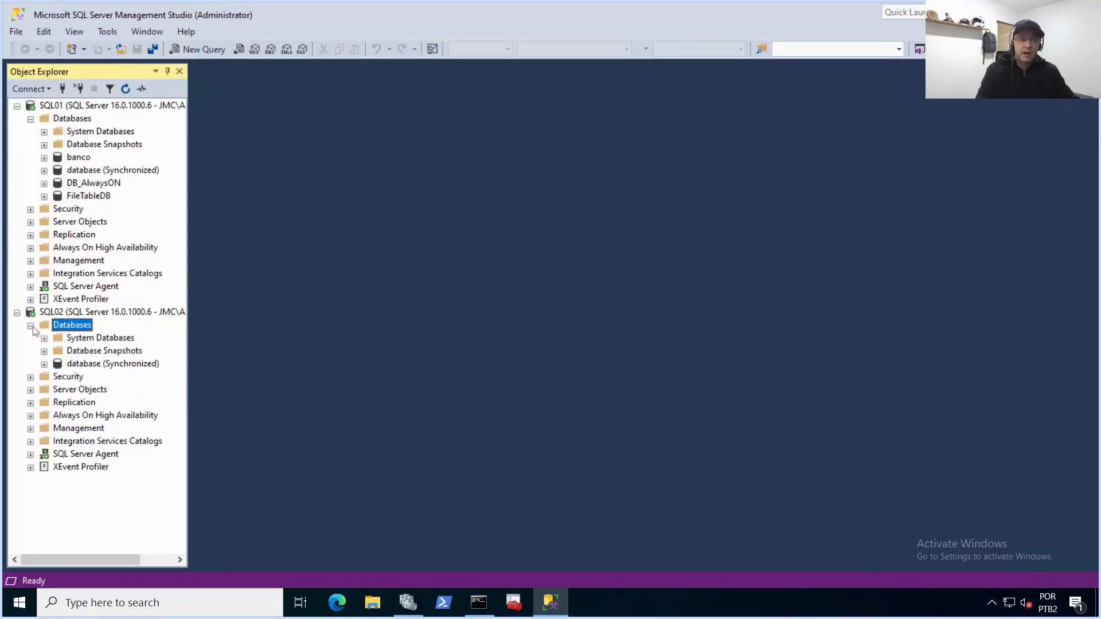
click(95, 364)
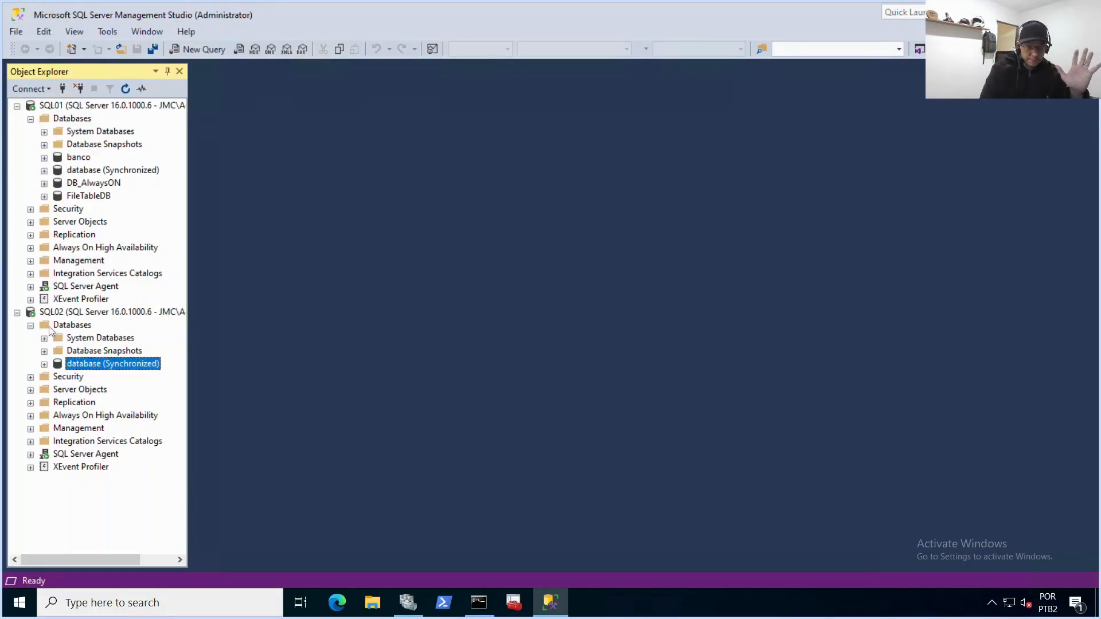
Step: Expand SQL01's Always On High Availability folder down to the alwayson_cluster availability group
click(65, 252)
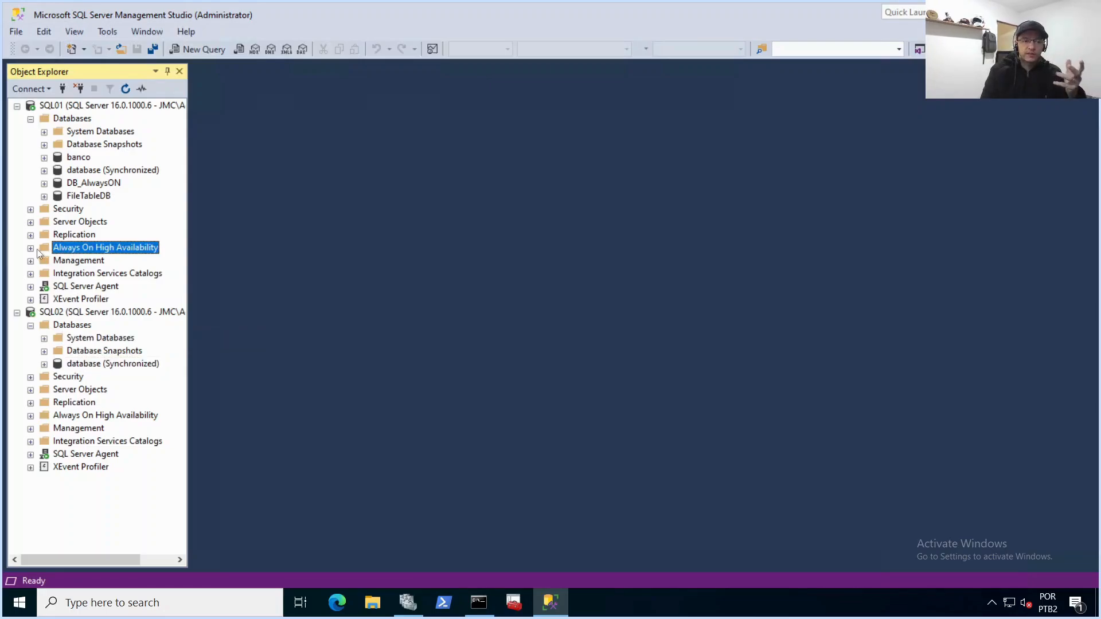
click(31, 249)
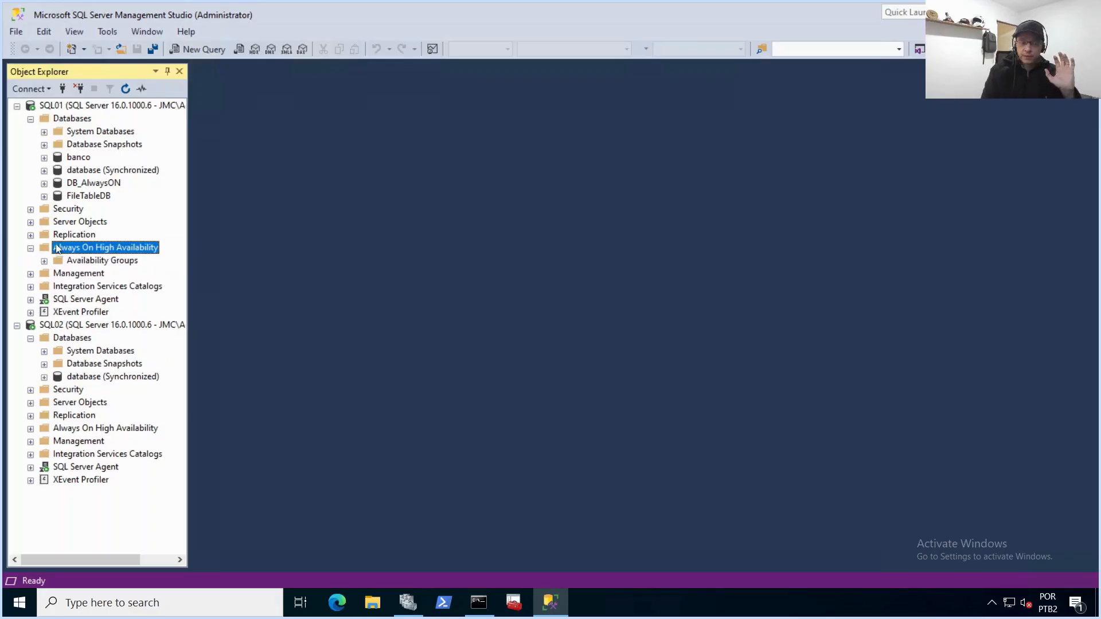
click(44, 261)
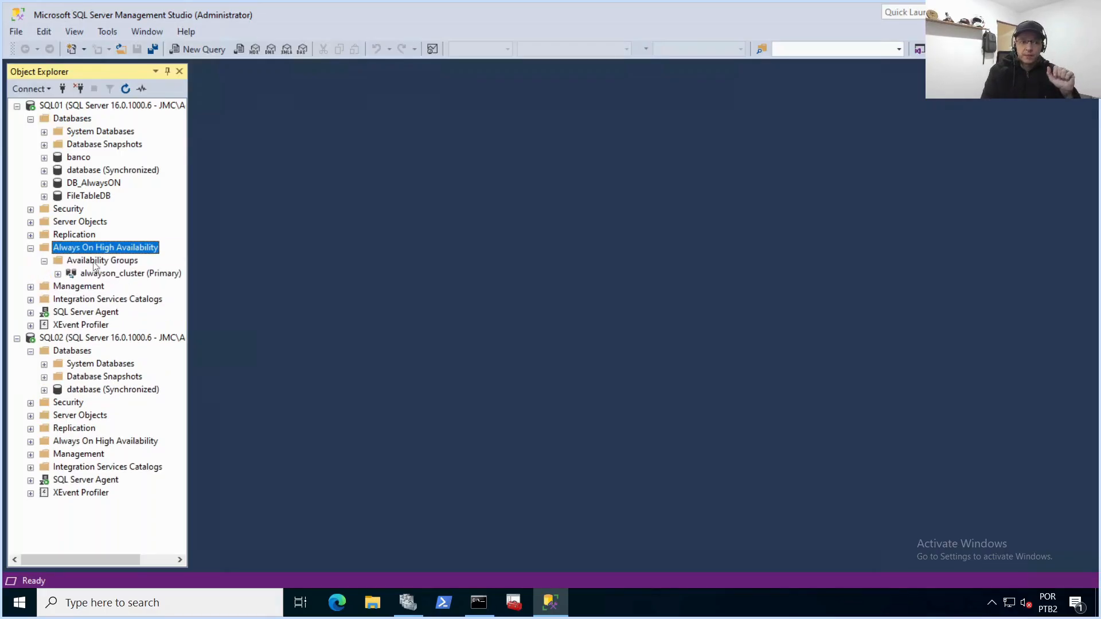
drag(191, 247, 283, 253)
click(118, 275)
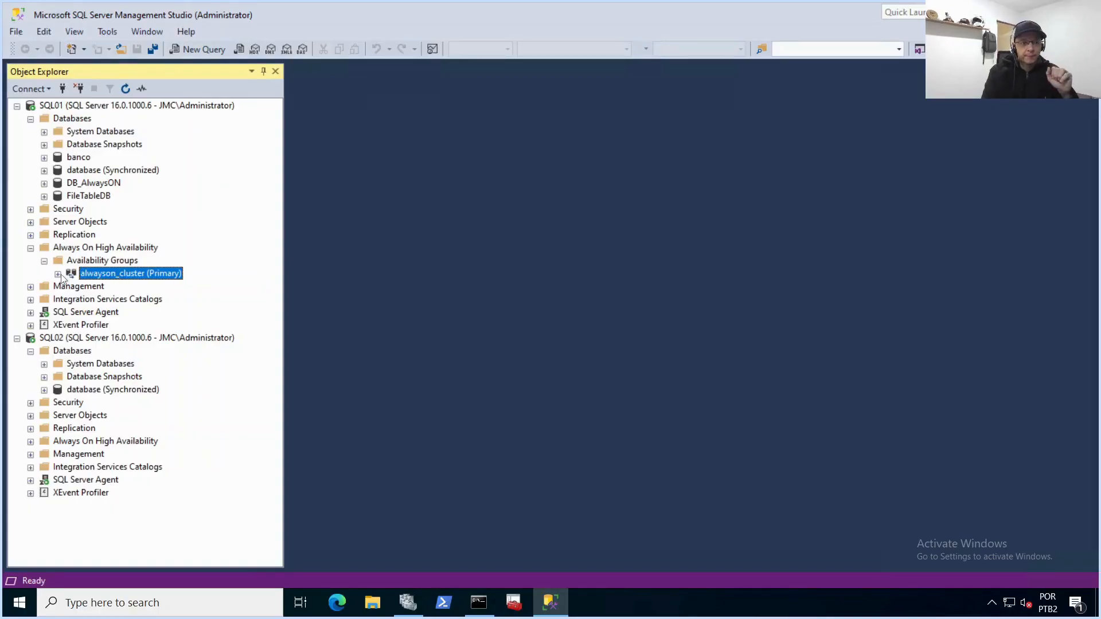
click(58, 275)
click(116, 289)
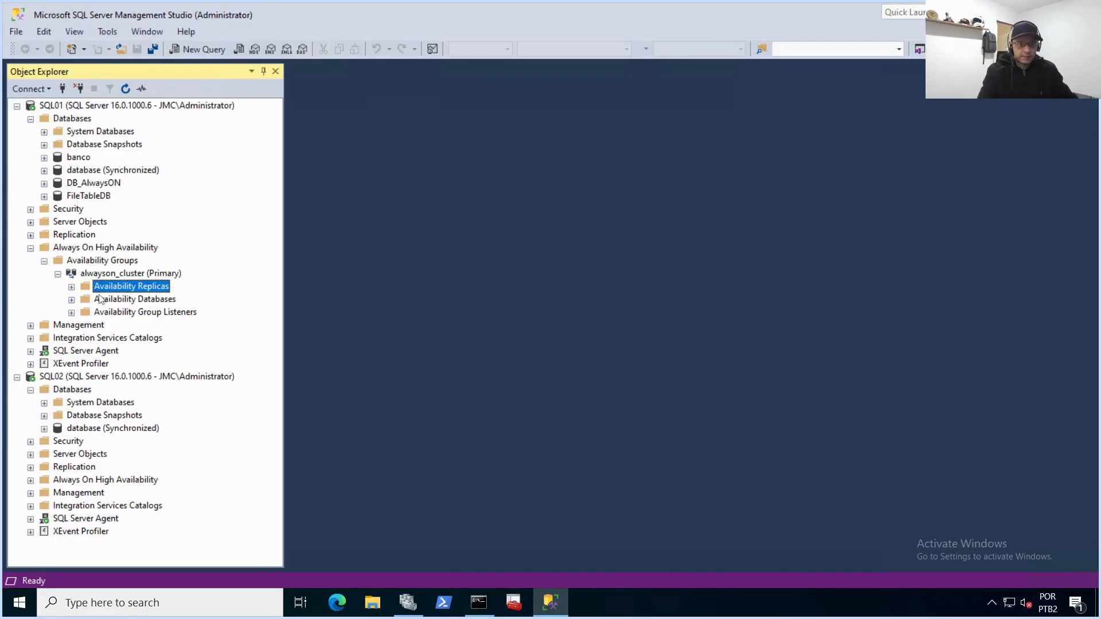
Step: Examine the group's availability replicas, availability databases and availability group listeners
click(71, 287)
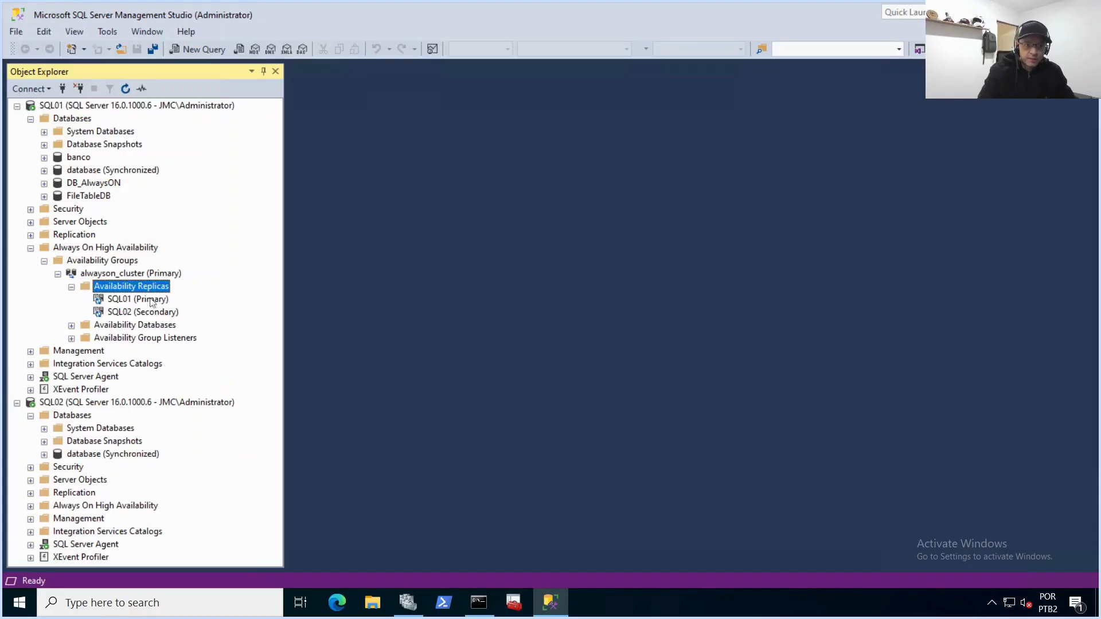
click(152, 299)
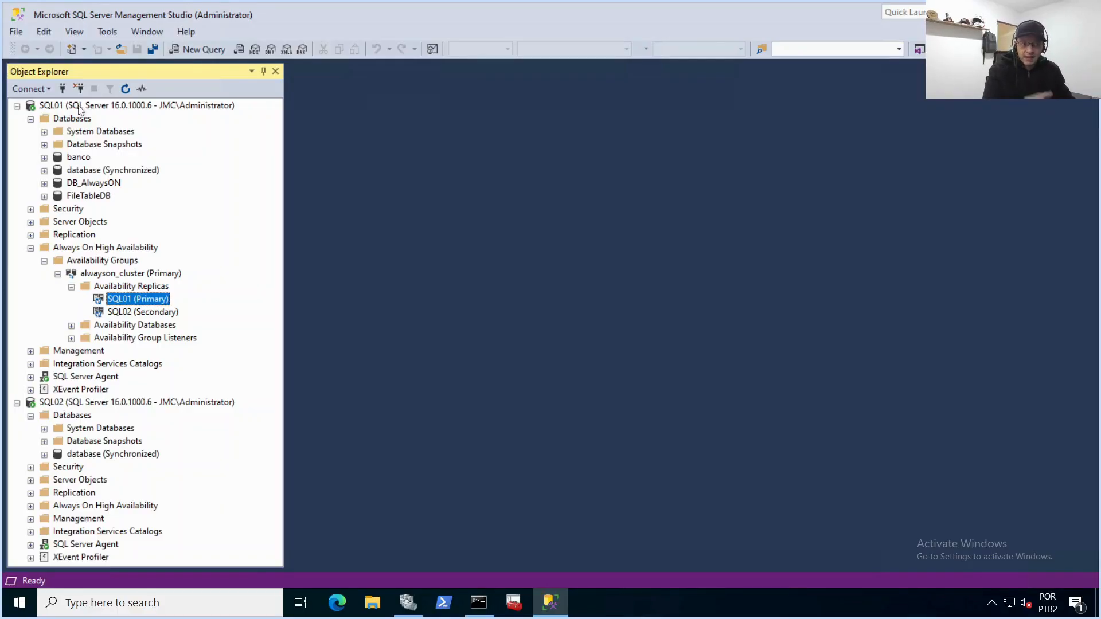
click(121, 313)
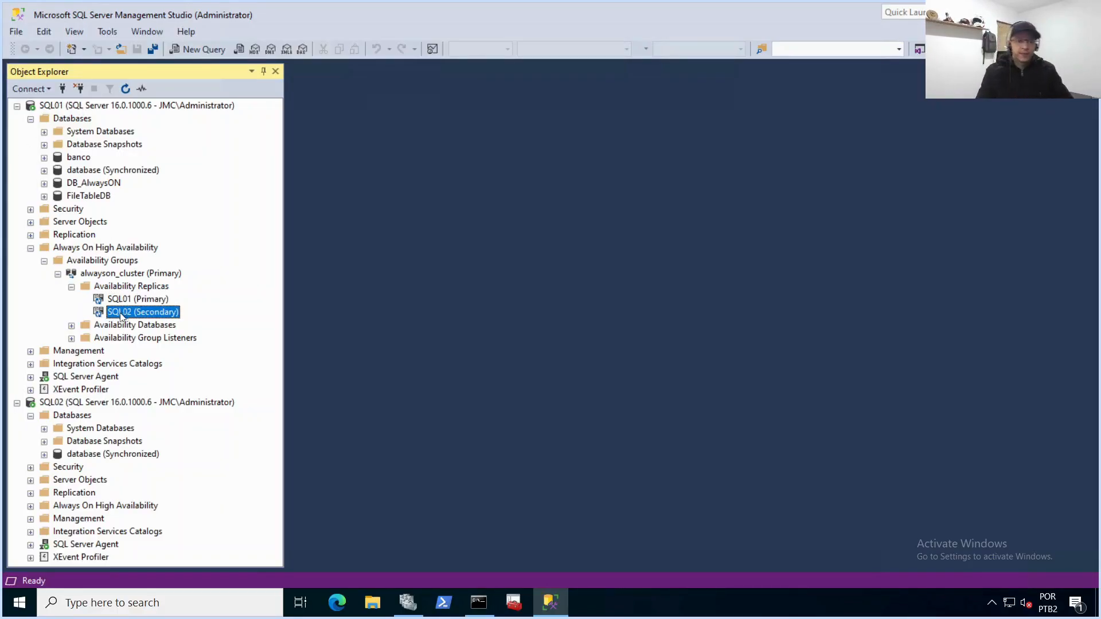
click(103, 325)
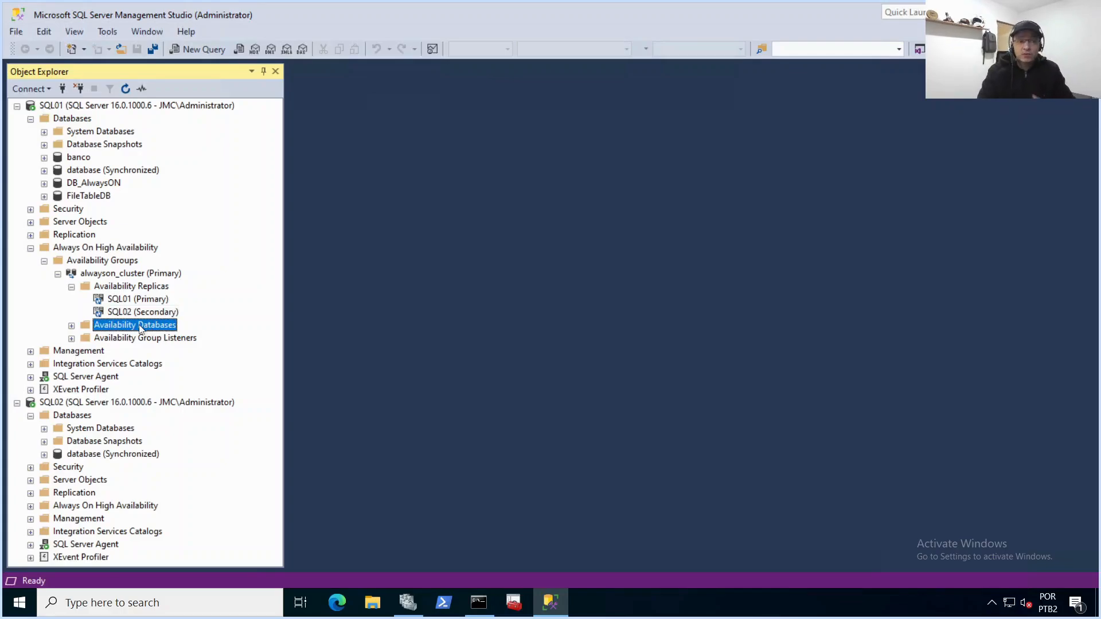
click(72, 325)
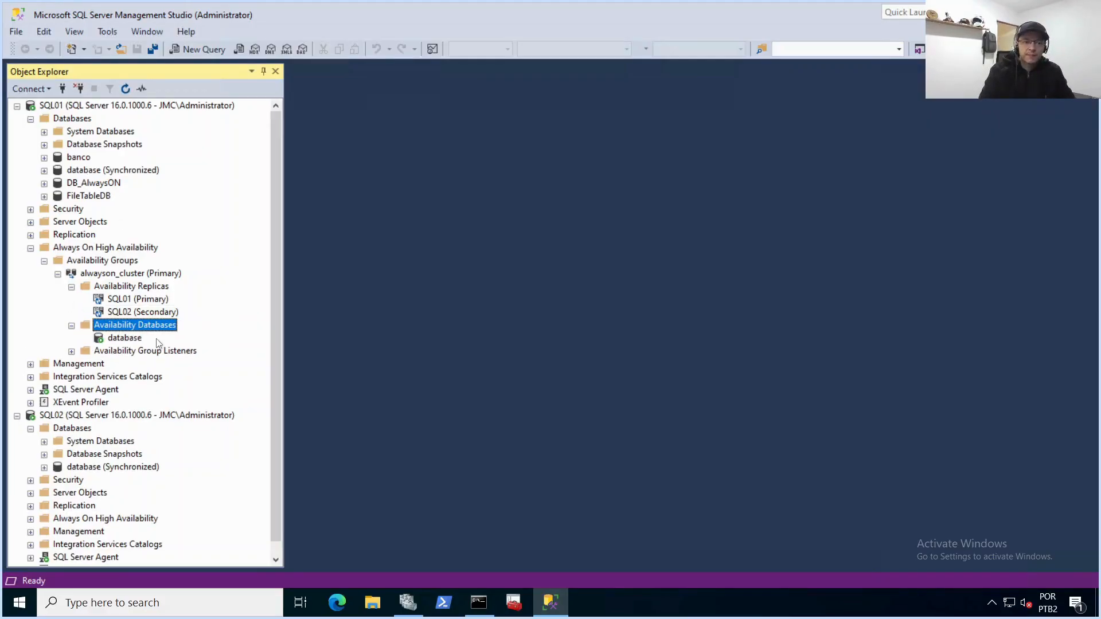
click(139, 339)
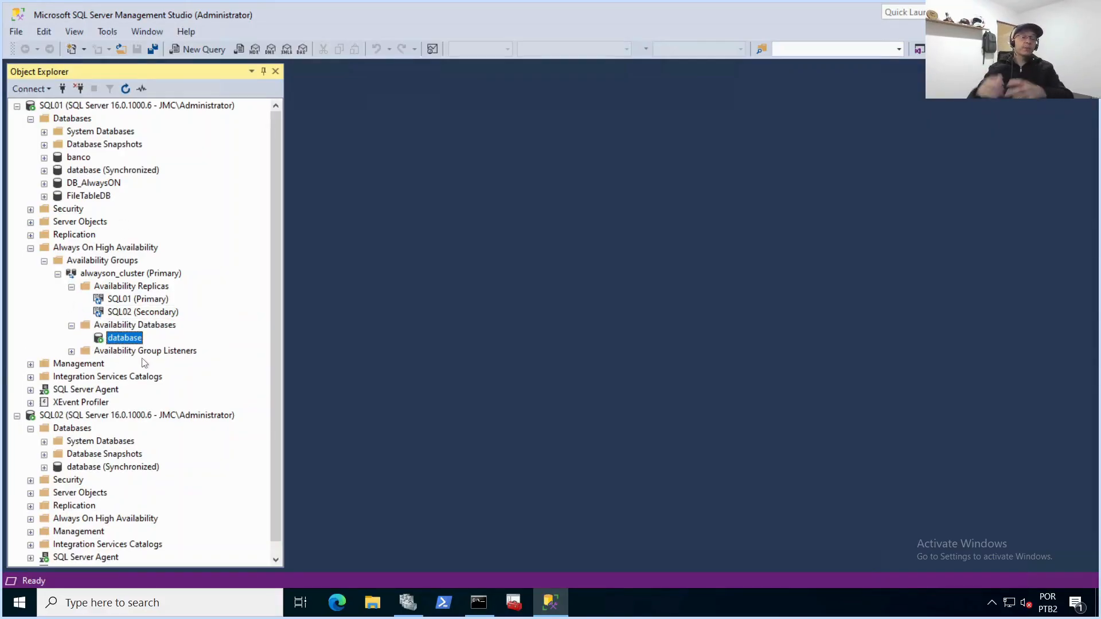
click(122, 352)
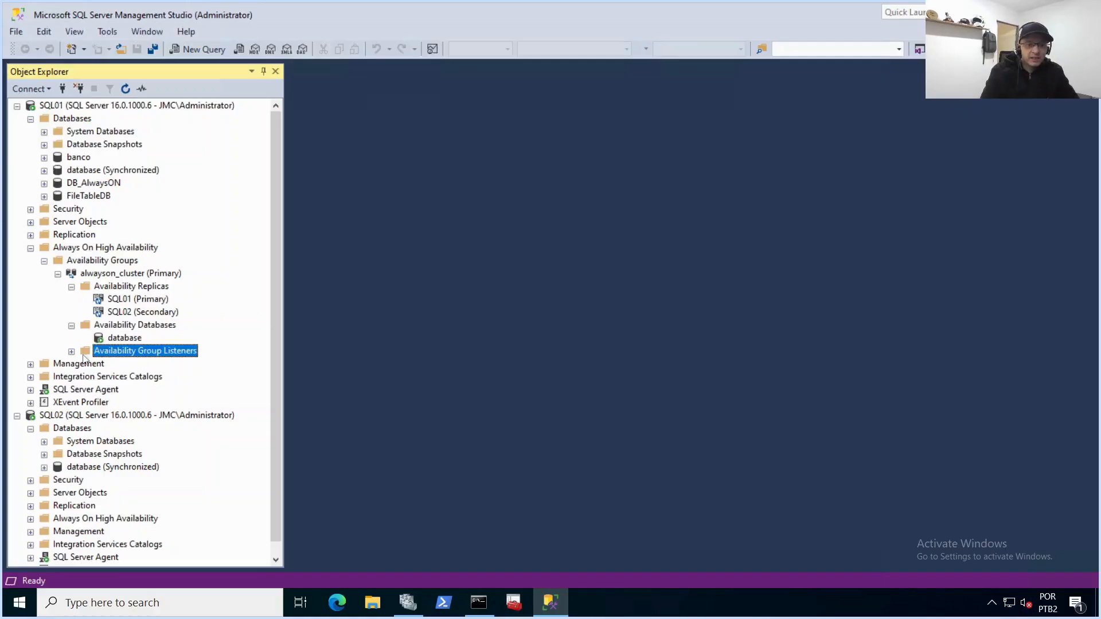
click(71, 351)
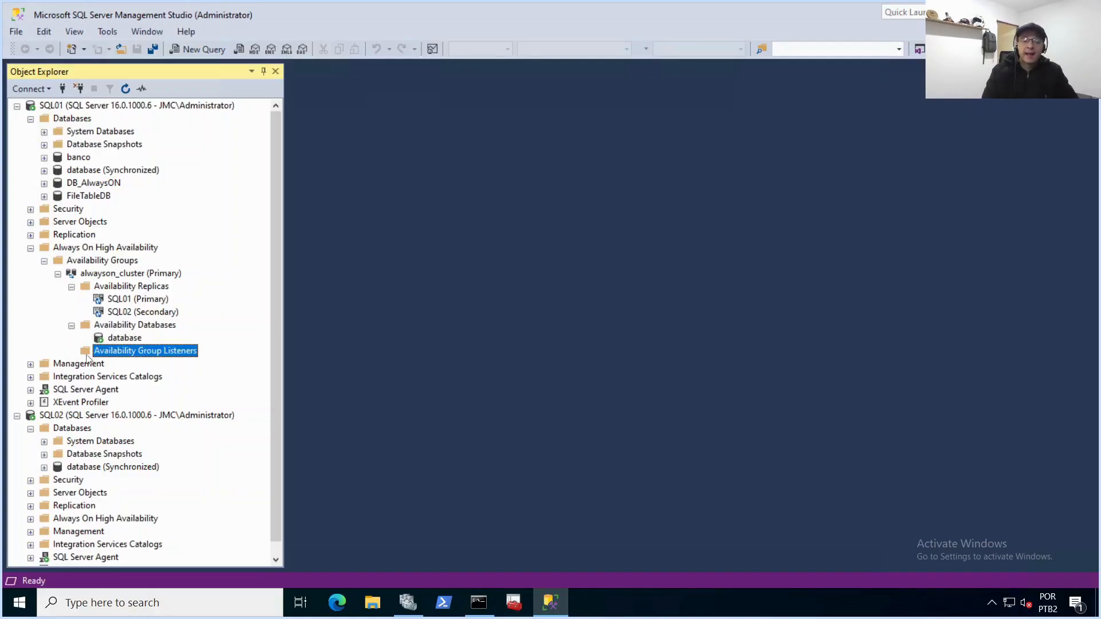